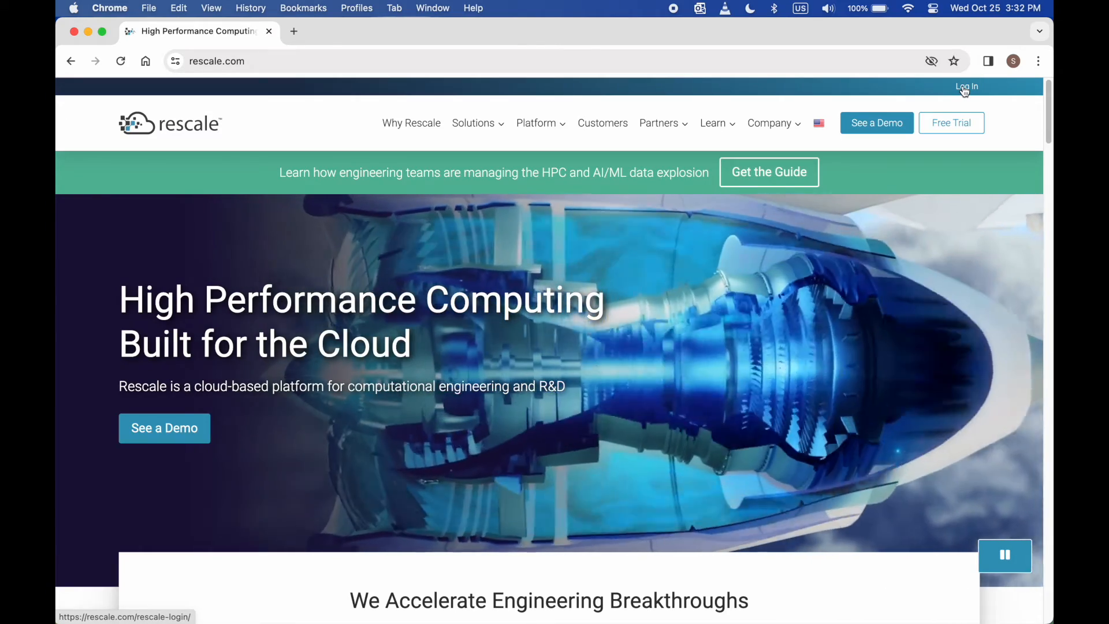
- Log in to Rescale with the account e-mail and the saved password
{"action": "left_click", "coordinate": [965, 88]}
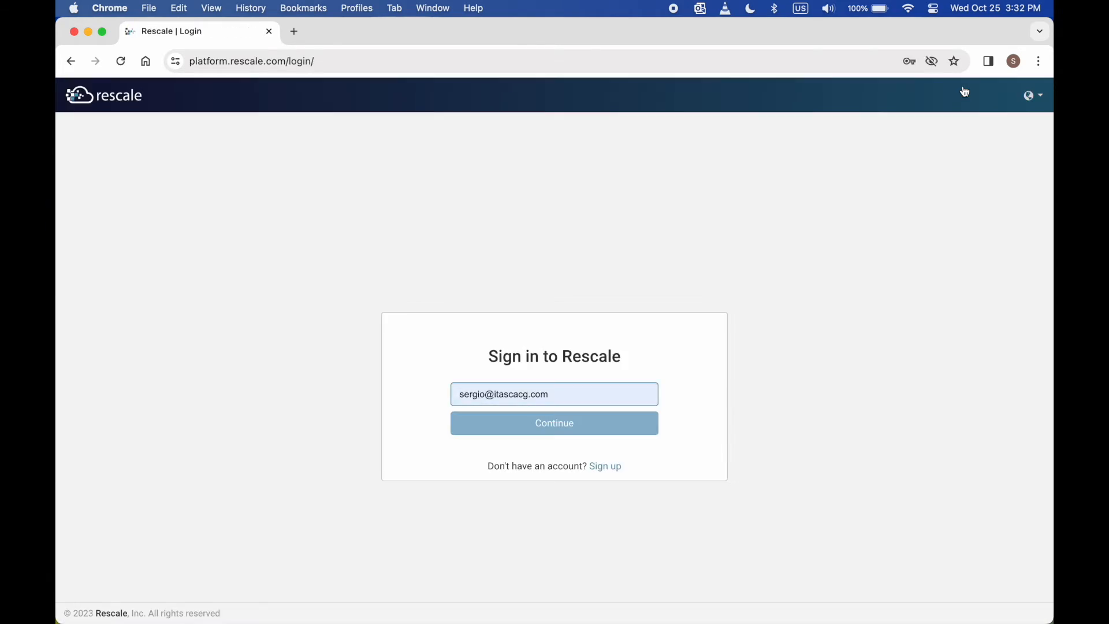
{"action": "left_click", "coordinate": [541, 425]}
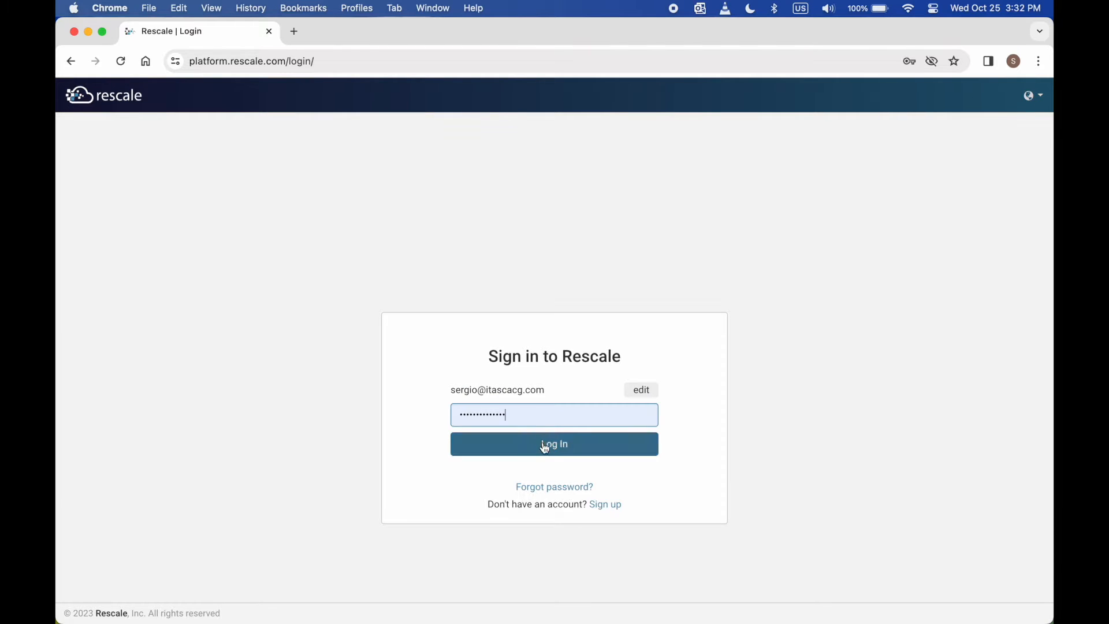
{"action": "left_click", "coordinate": [545, 446]}
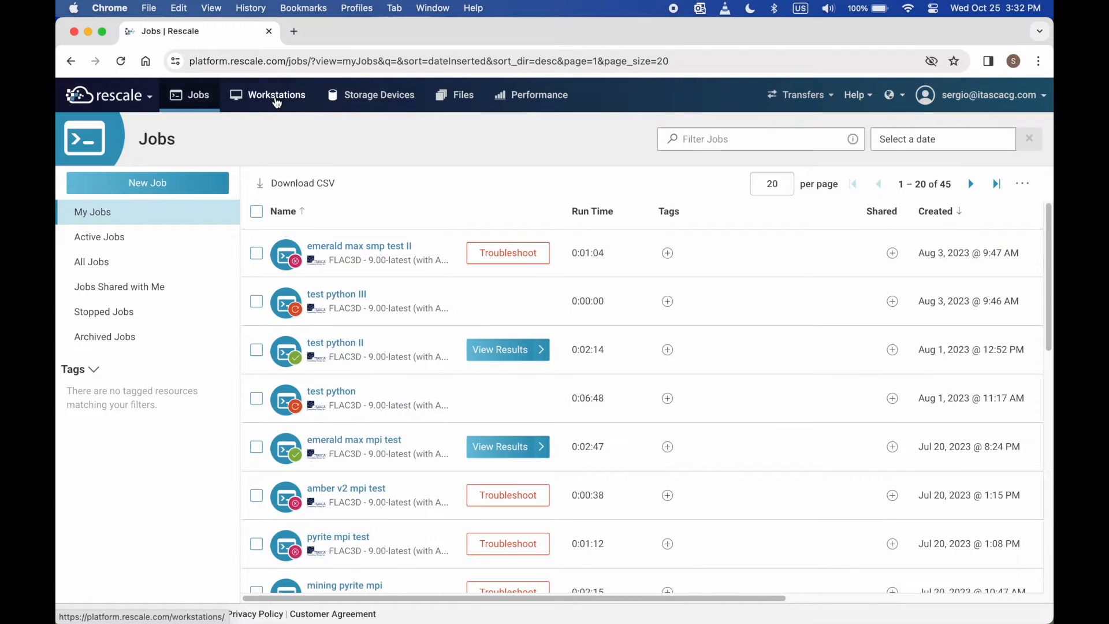
- Create a new blank workstation from the Workstations overview
{"action": "left_click", "coordinate": [277, 103]}
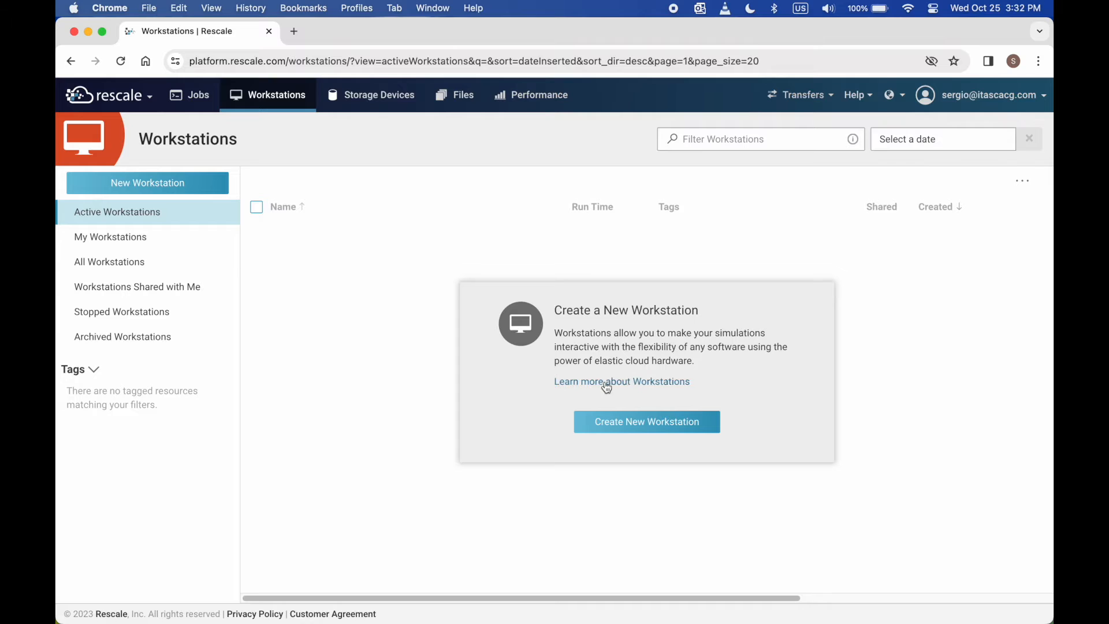
{"action": "left_click", "coordinate": [634, 423]}
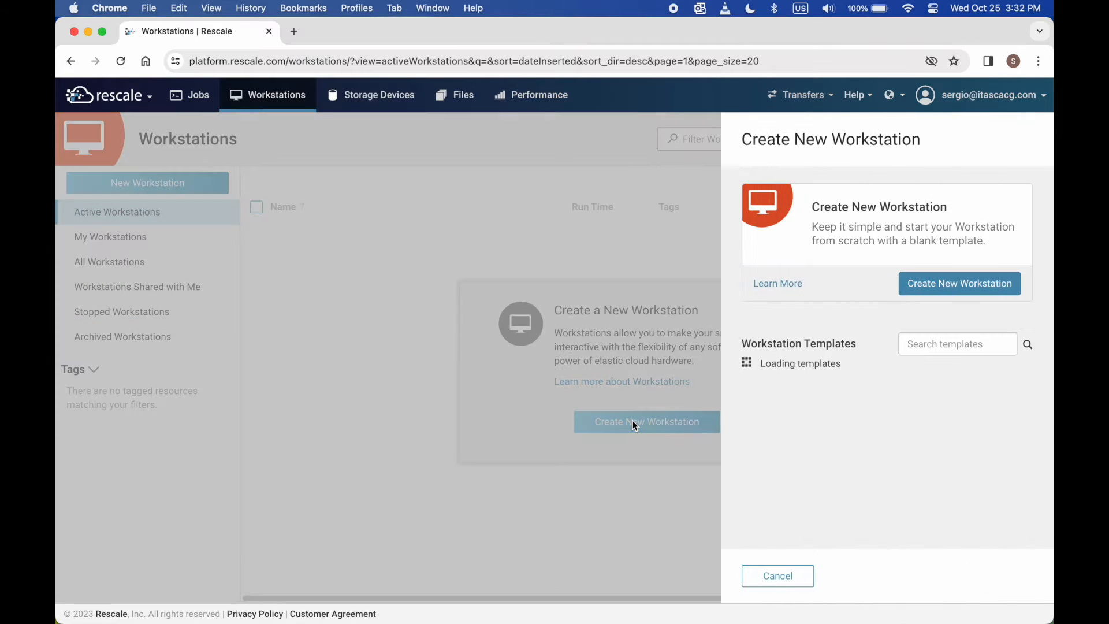
{"action": "left_click", "coordinate": [970, 291]}
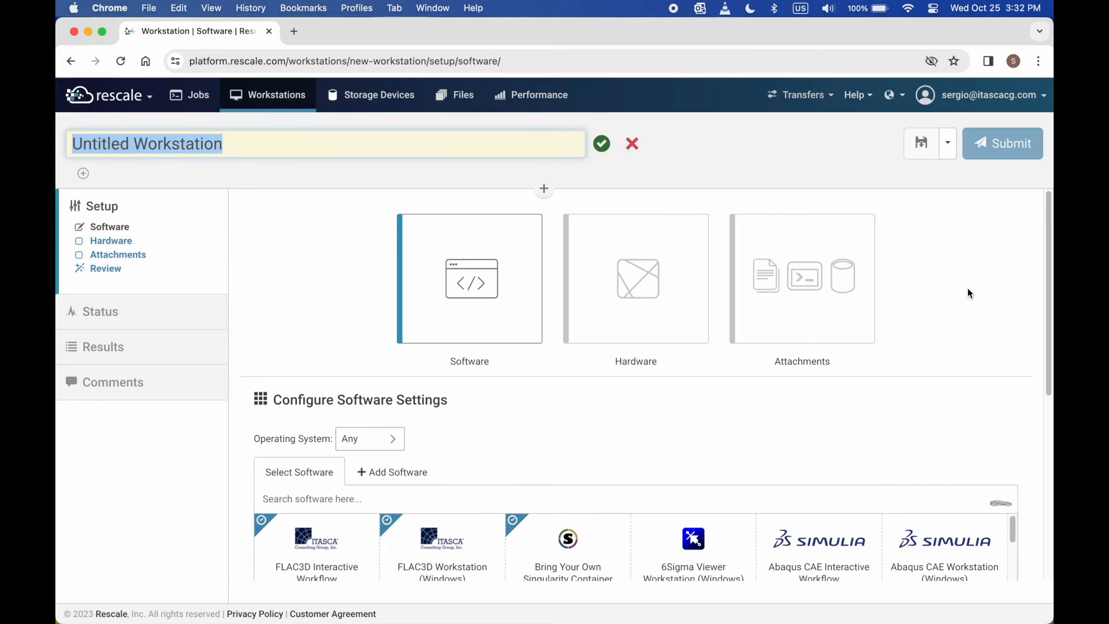
- Replace 'Untitled' in the workstation title so it reads 'Demo Workstation'
{"action": "double_click", "coordinate": [97, 145]}
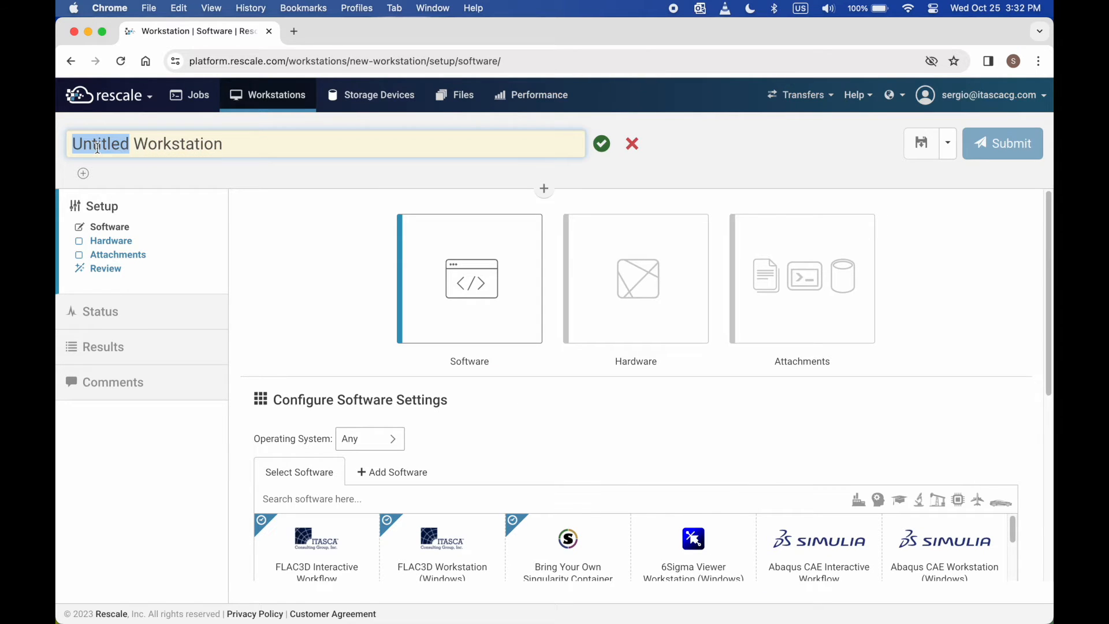
{"action": "type", "text": "Dem"}
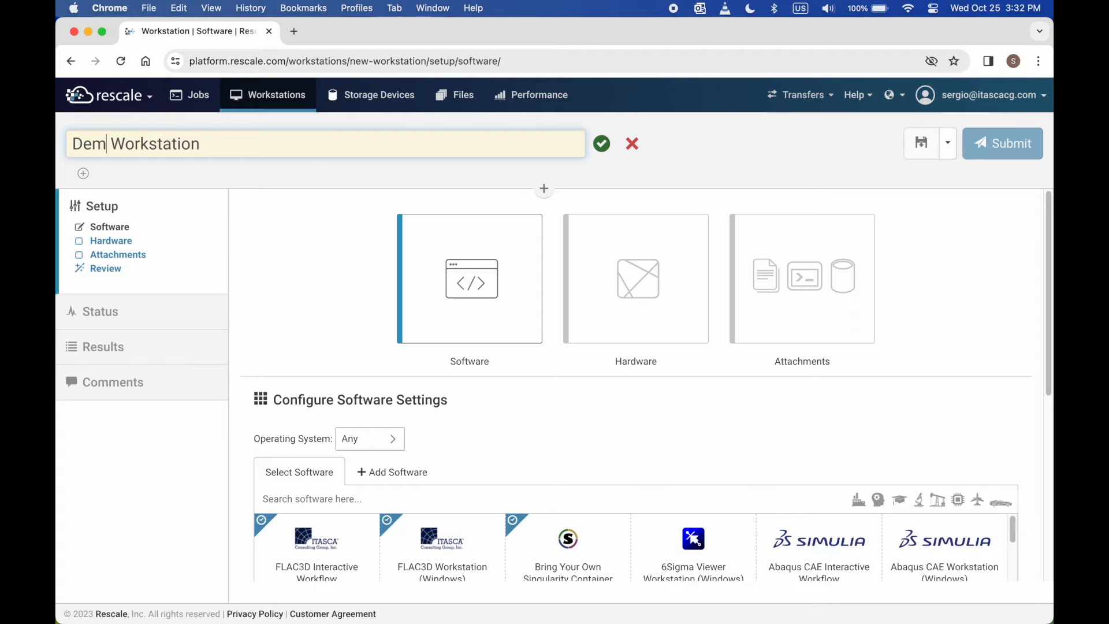
{"action": "type", "text": "o"}
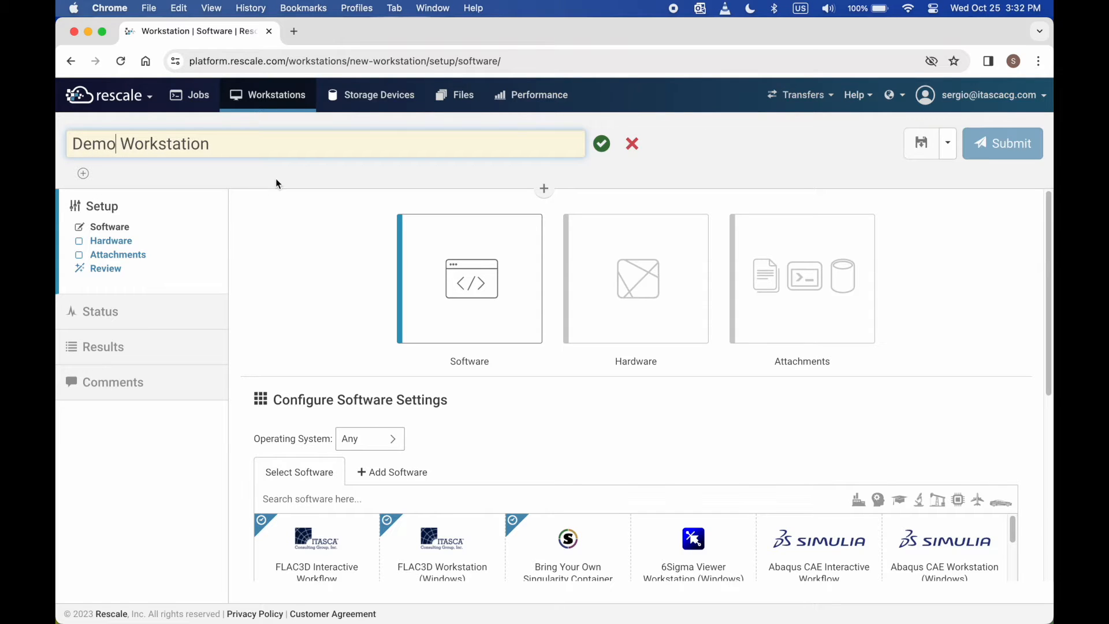
{"action": "key", "text": "Return"}
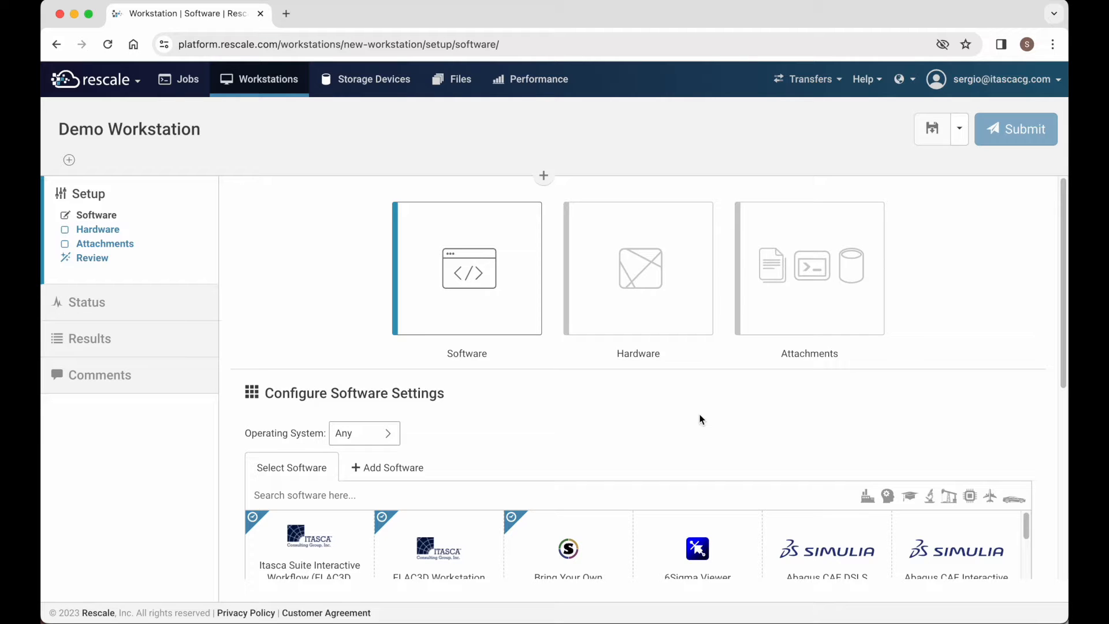
- Search for 'flac' and add Itasca Suite Interactive Workflow 9.00-latest to the workstation
{"action": "scroll", "coordinate": [699, 421], "scroll_direction": "down", "scroll_amount": 2}
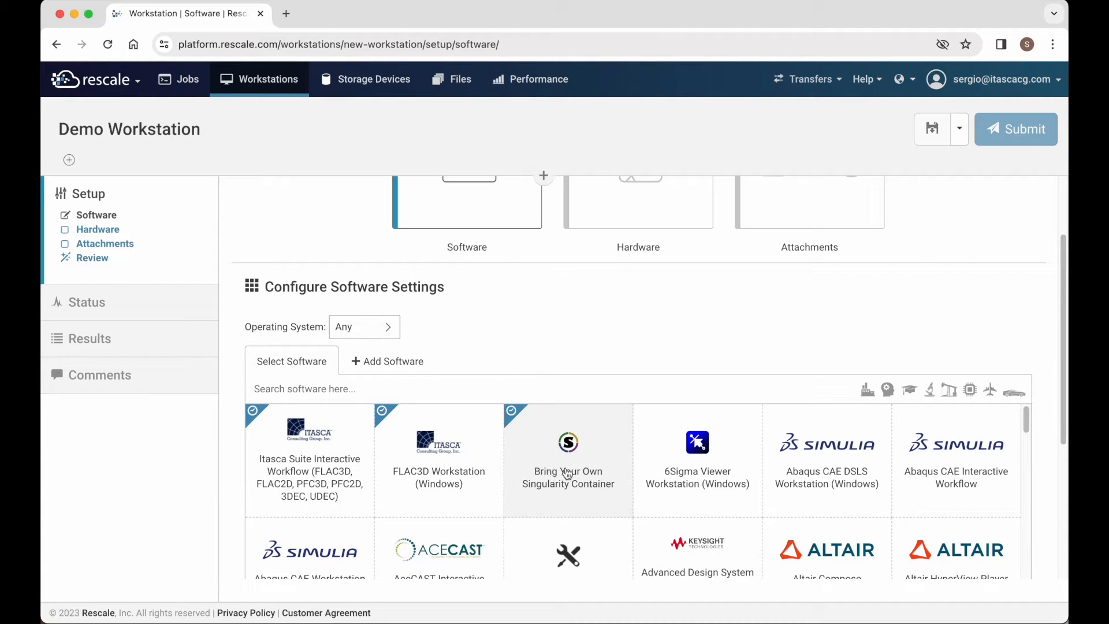
{"action": "scroll", "coordinate": [568, 474], "scroll_direction": "down", "scroll_amount": 5}
{"action": "scroll", "coordinate": [568, 474], "scroll_direction": "down", "scroll_amount": 3}
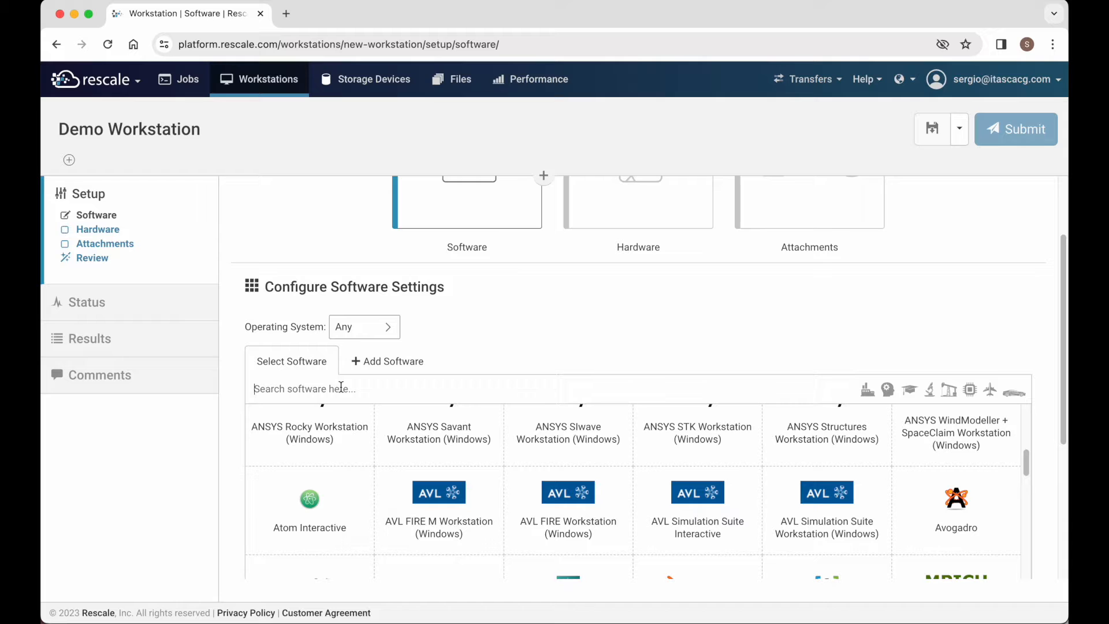
{"action": "type", "text": "flac"}
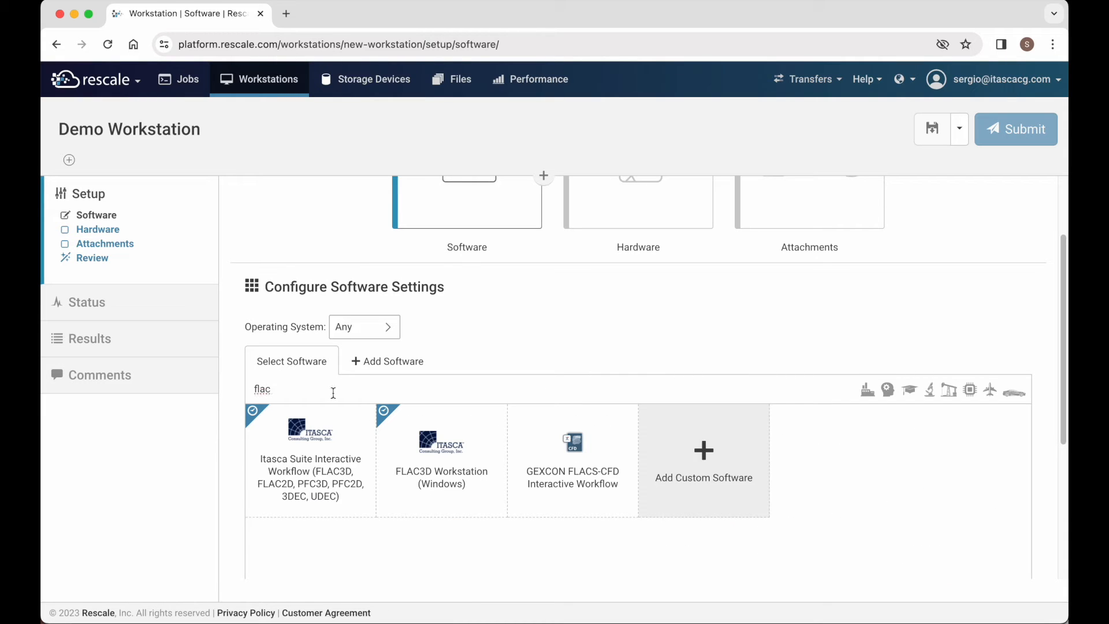
{"action": "left_click", "coordinate": [310, 458]}
- Select Use Existing License and fill in the Itasca license username and password
{"action": "scroll", "coordinate": [629, 514], "scroll_direction": "down", "scroll_amount": 1}
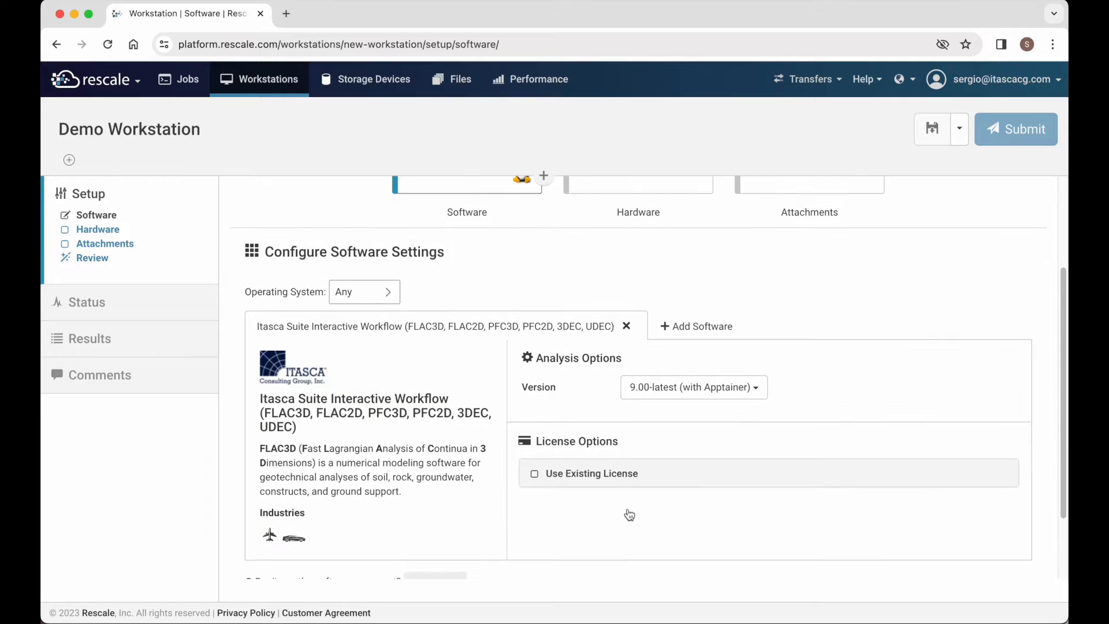
{"action": "scroll", "coordinate": [630, 514], "scroll_direction": "down", "scroll_amount": 1}
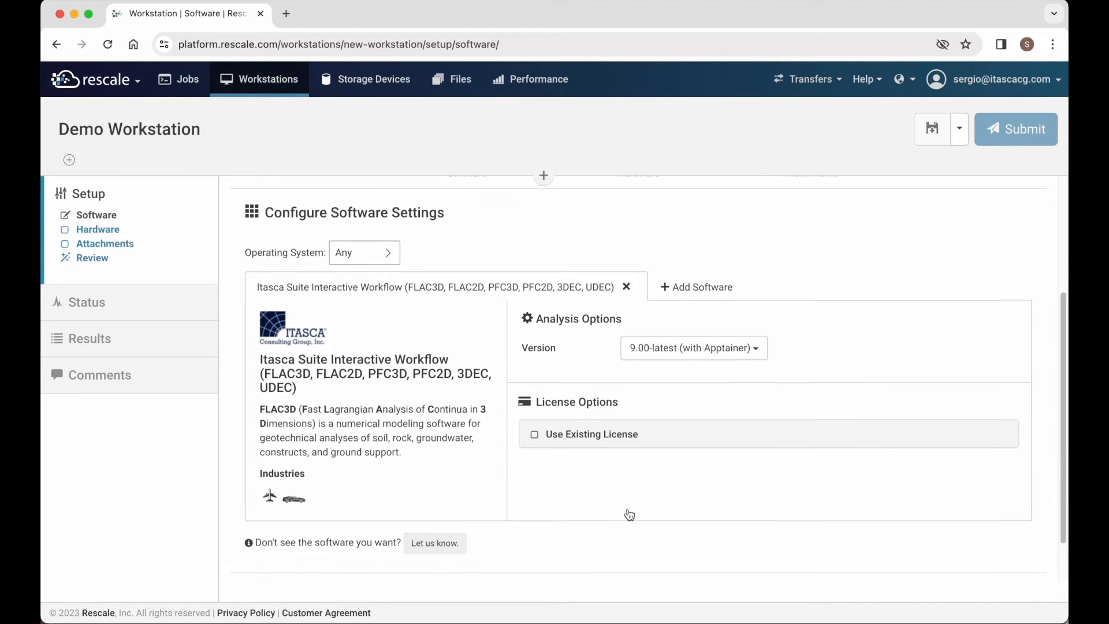
{"action": "left_click", "coordinate": [536, 439]}
{"action": "scroll", "coordinate": [543, 440], "scroll_direction": "down", "scroll_amount": 3}
{"action": "left_click", "coordinate": [551, 435]}
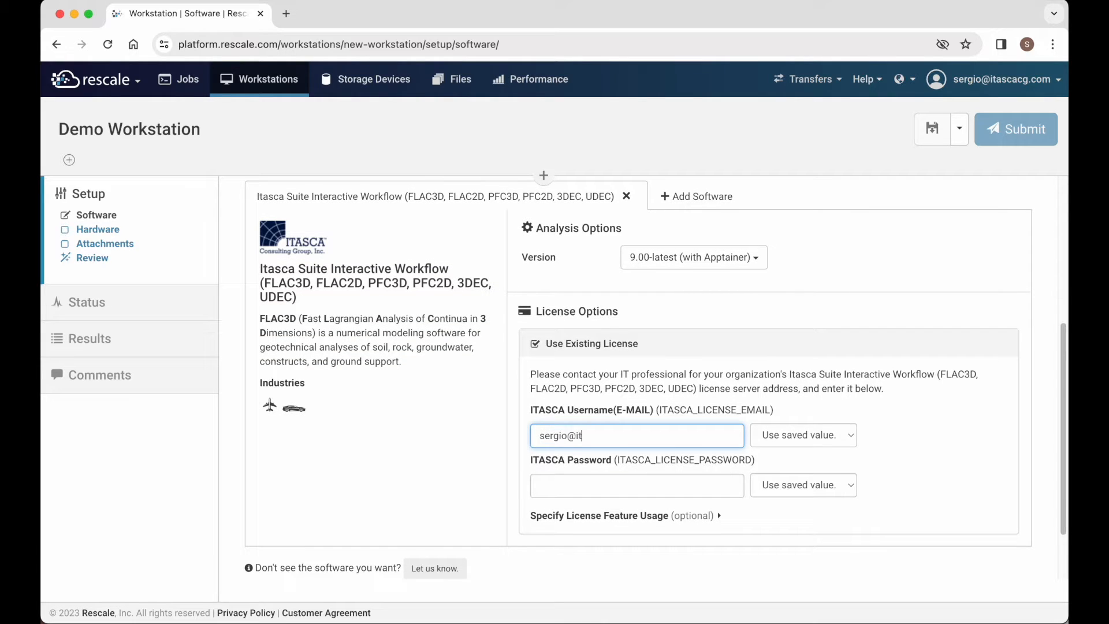
{"action": "key", "text": "Tab"}
{"action": "type", "text": "password"}
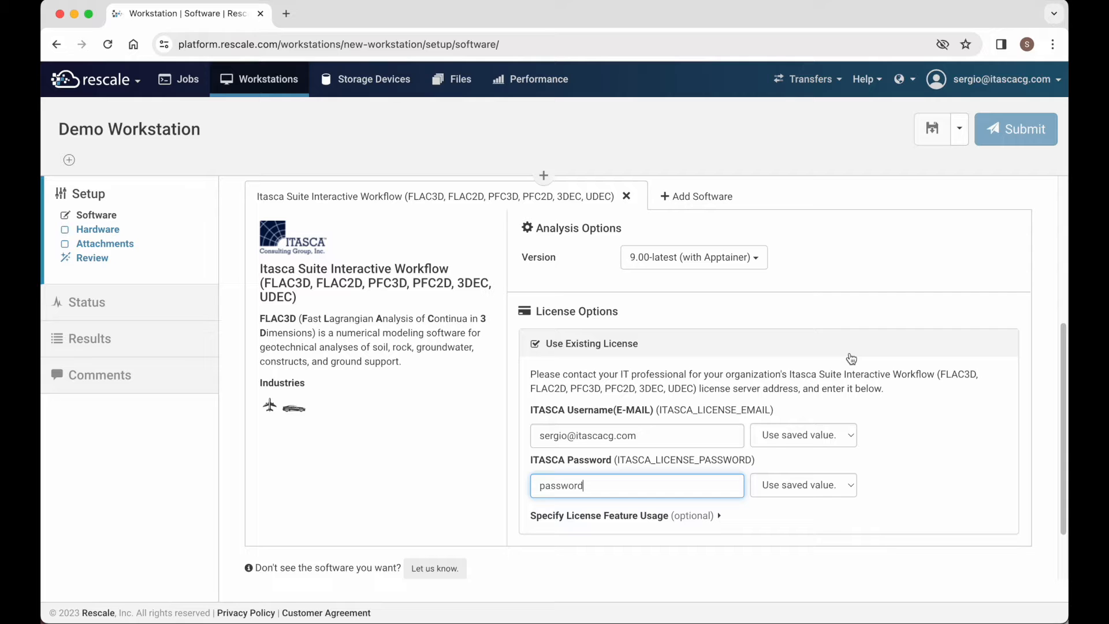
{"action": "scroll", "coordinate": [868, 413], "scroll_direction": "up", "scroll_amount": 5}
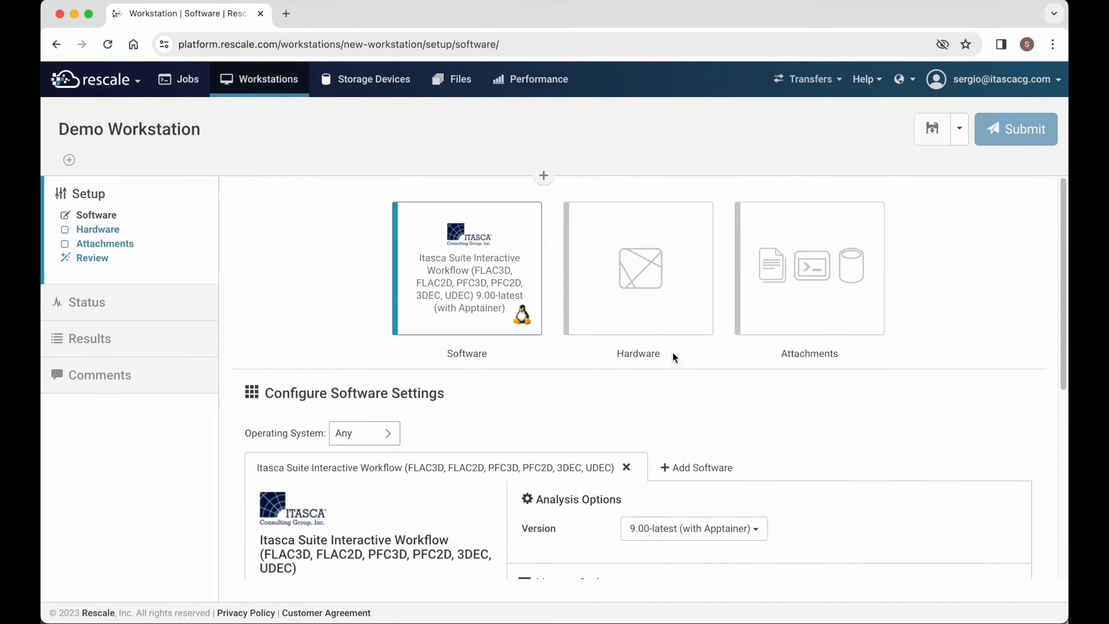
- Choose the Malachite core type on the hardware step
{"action": "left_click", "coordinate": [637, 298]}
{"action": "scroll", "coordinate": [642, 294], "scroll_direction": "down", "scroll_amount": 4}
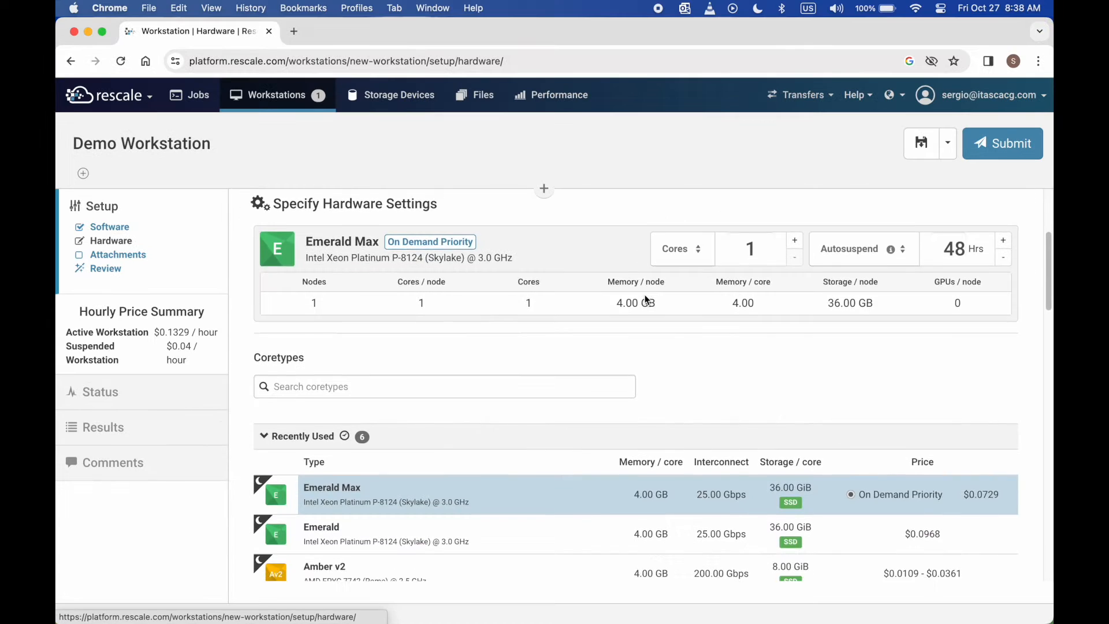
{"action": "scroll", "coordinate": [644, 300], "scroll_direction": "down", "scroll_amount": 5}
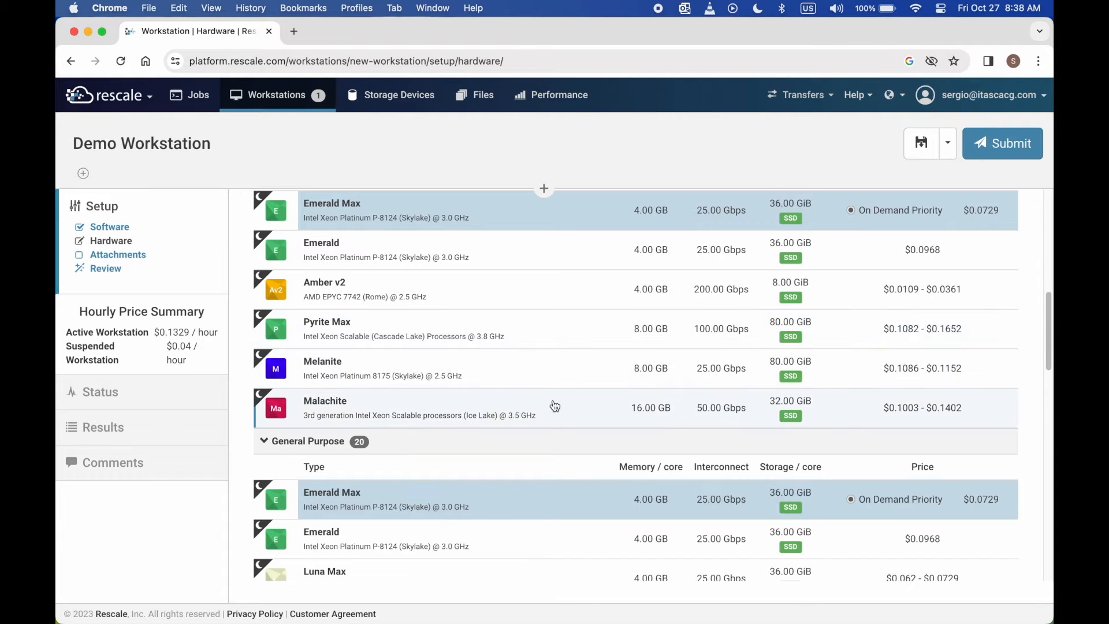
{"action": "scroll", "coordinate": [555, 405], "scroll_direction": "up", "scroll_amount": 3}
{"action": "scroll", "coordinate": [555, 406], "scroll_direction": "down", "scroll_amount": 4}
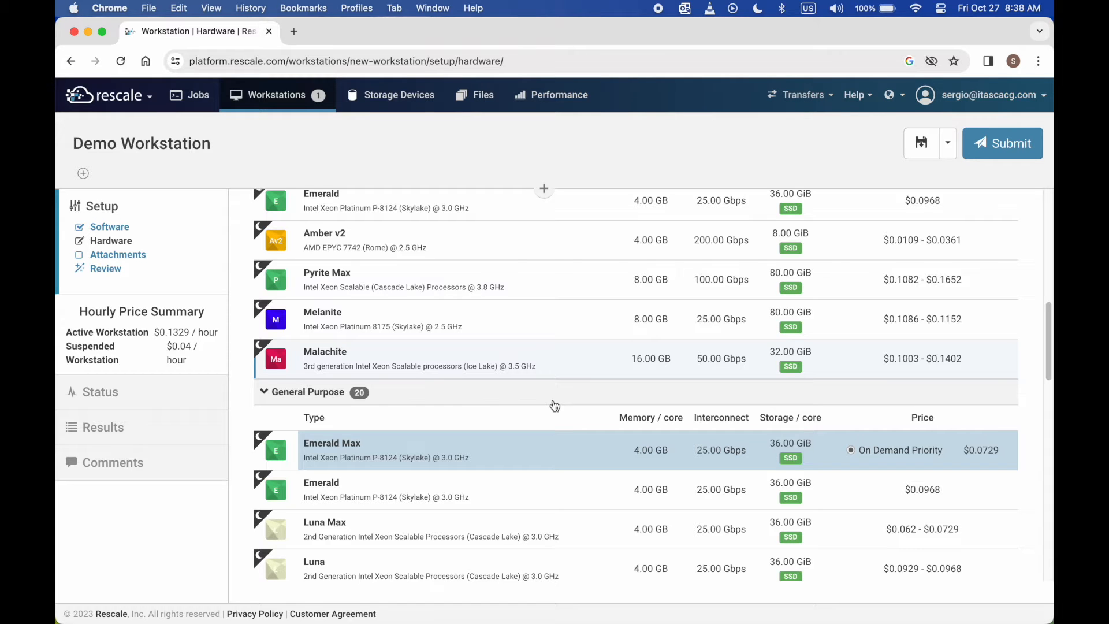
{"action": "scroll", "coordinate": [555, 407], "scroll_direction": "down", "scroll_amount": 1}
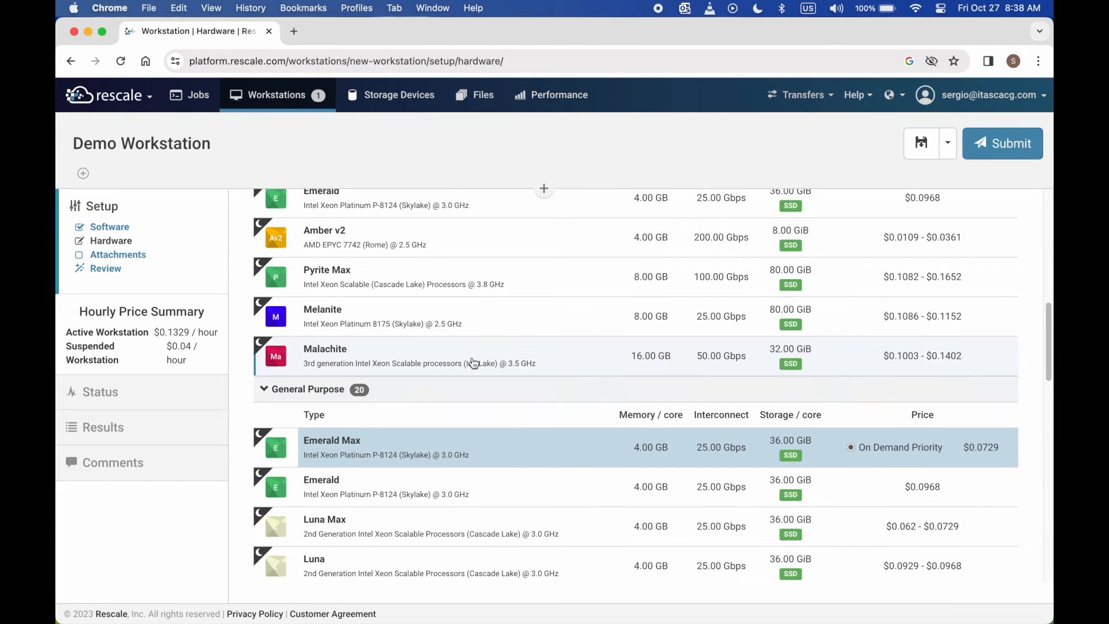
{"action": "left_click", "coordinate": [472, 360]}
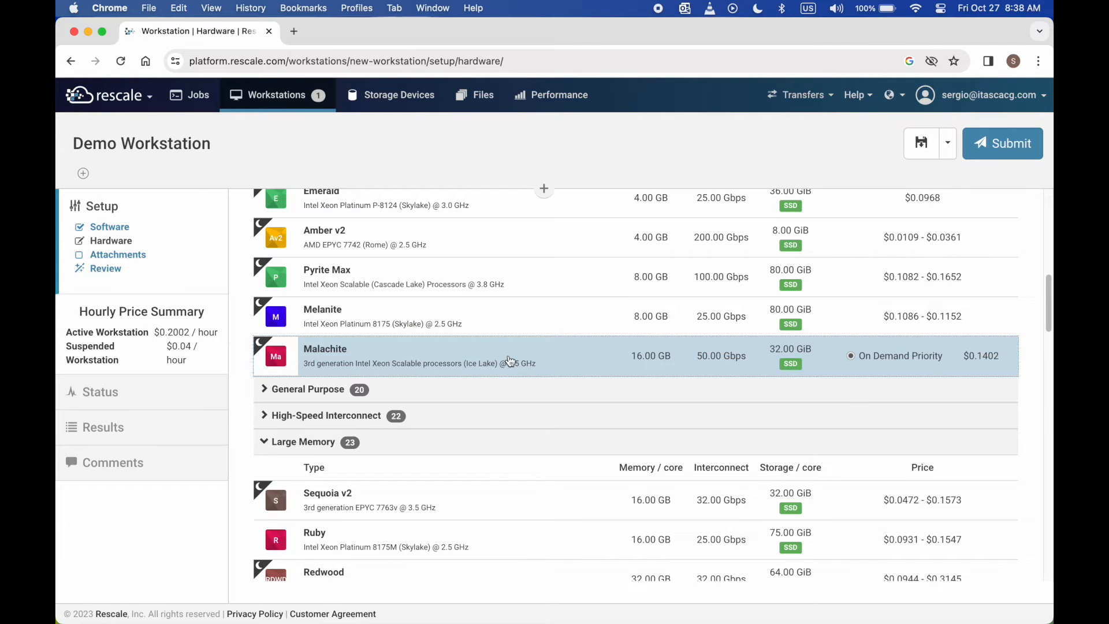
- Size the Malachite hardware by nodes, keeping one 64-core node, then go to Attachments
{"action": "scroll", "coordinate": [509, 359], "scroll_direction": "up", "scroll_amount": 6}
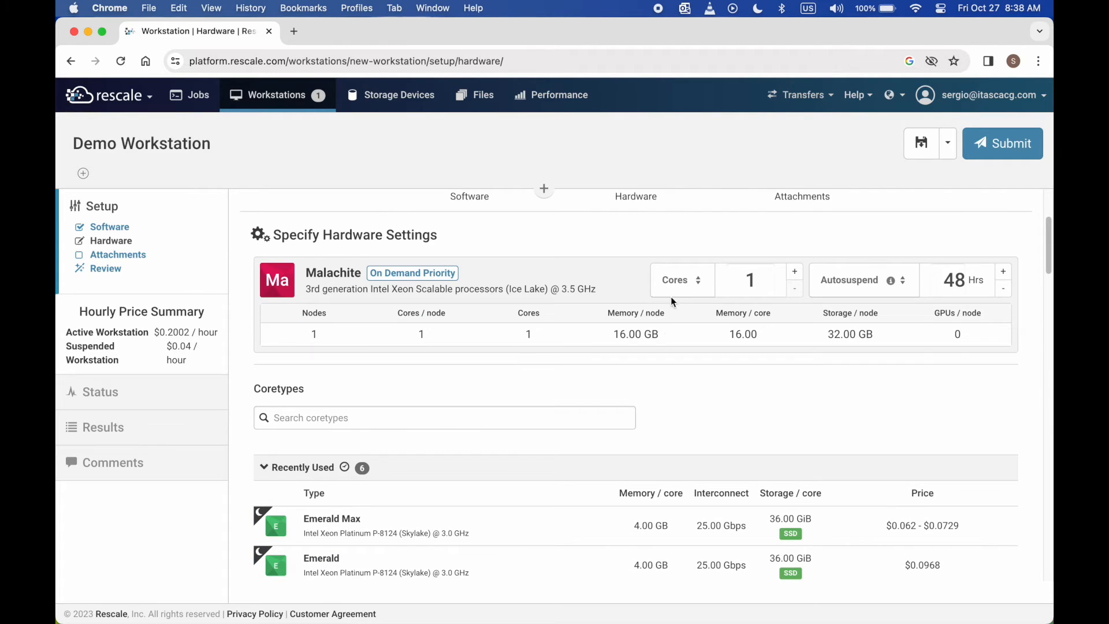
{"action": "left_click", "coordinate": [680, 293]}
{"action": "left_click", "coordinate": [673, 324]}
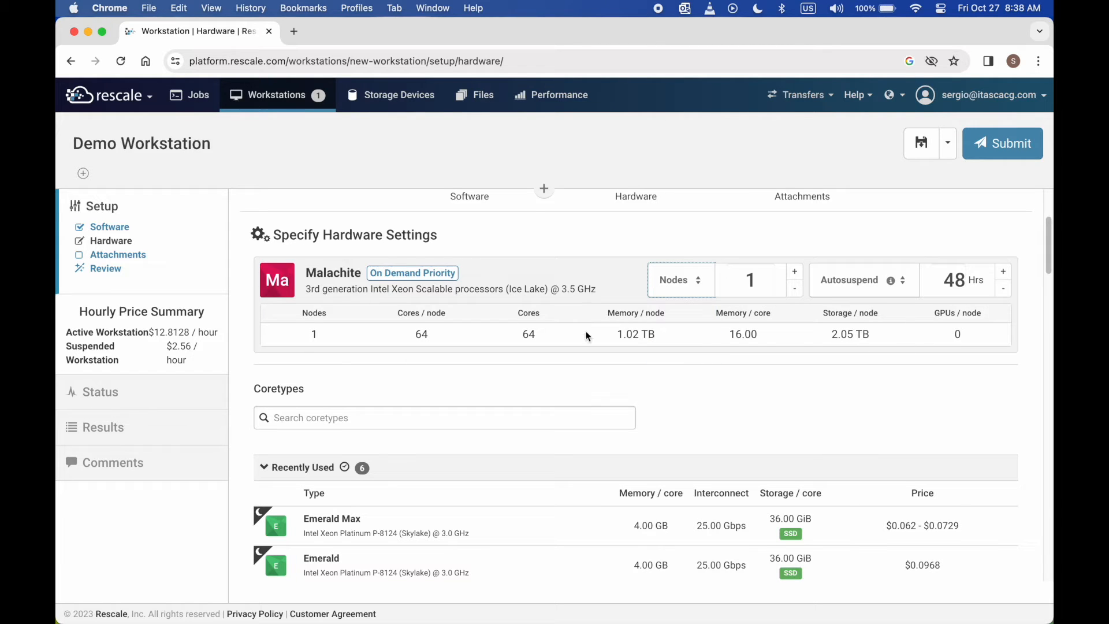
{"action": "scroll", "coordinate": [819, 233], "scroll_direction": "up", "scroll_amount": 3}
{"action": "left_click", "coordinate": [819, 233]}
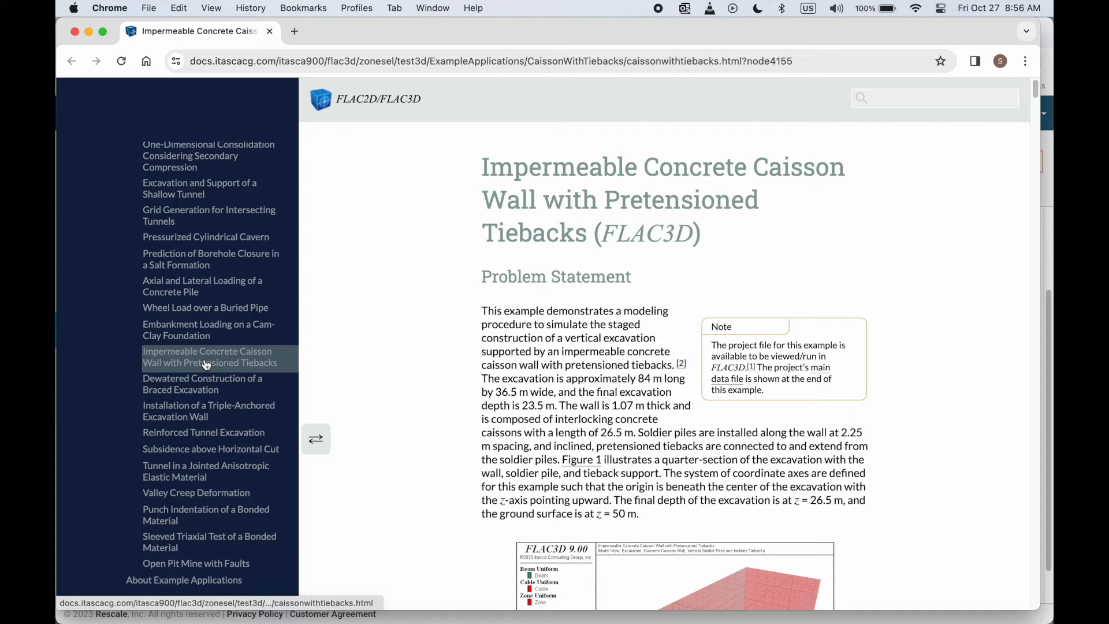
{"action": "scroll", "coordinate": [202, 359], "scroll_direction": "up", "scroll_amount": 10}
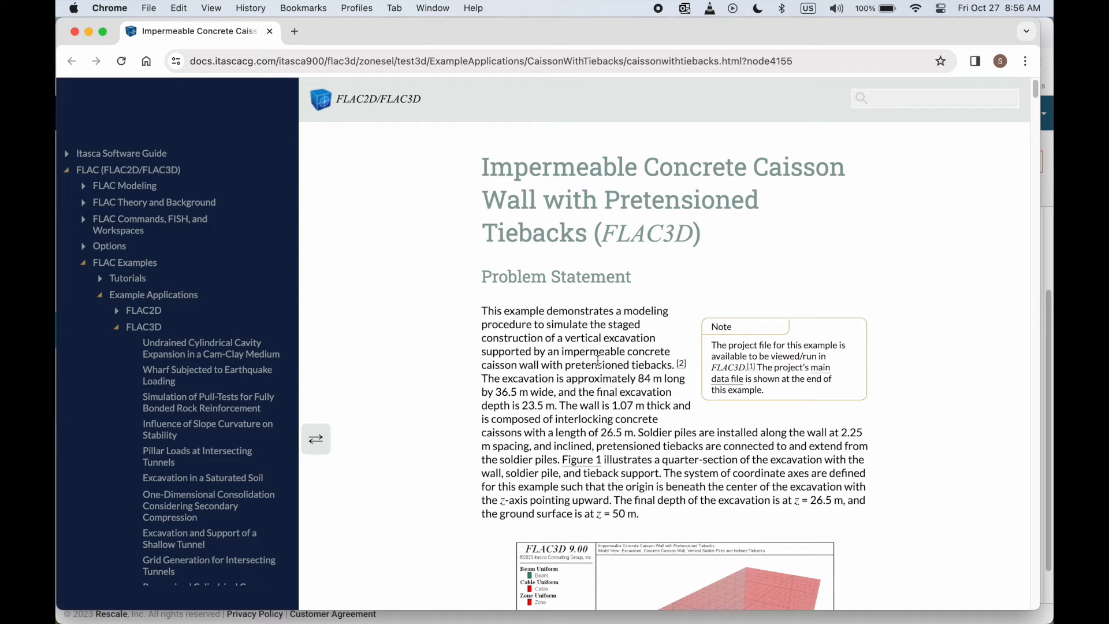
{"action": "scroll", "coordinate": [585, 370], "scroll_direction": "down", "scroll_amount": 5}
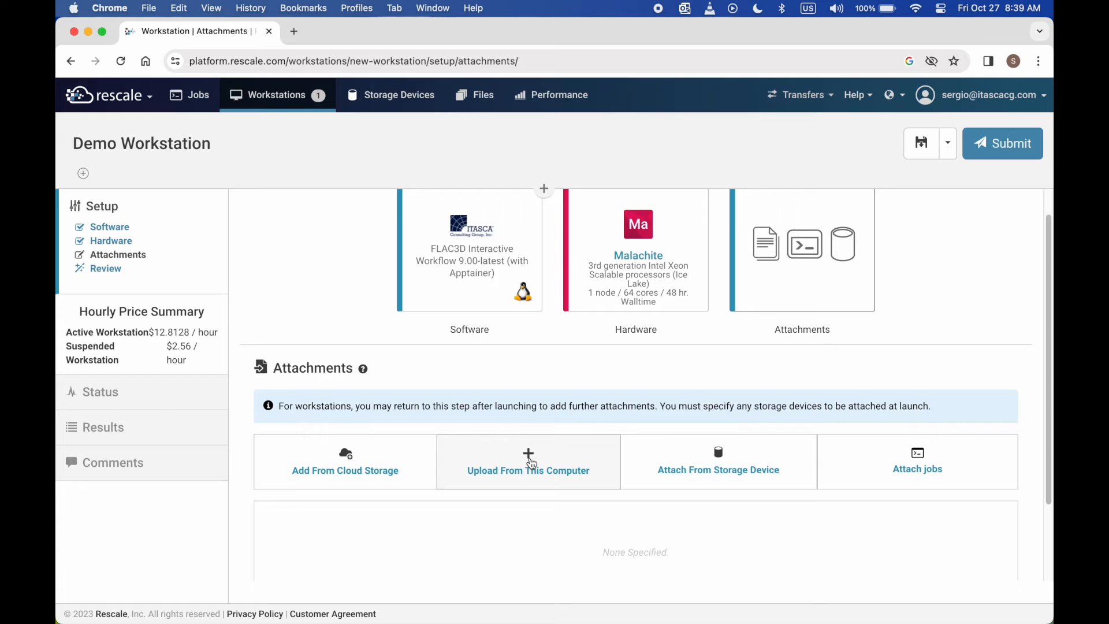
- Upload caisson.zip from the example01 folder as a workstation attachment
{"action": "left_click", "coordinate": [532, 464]}
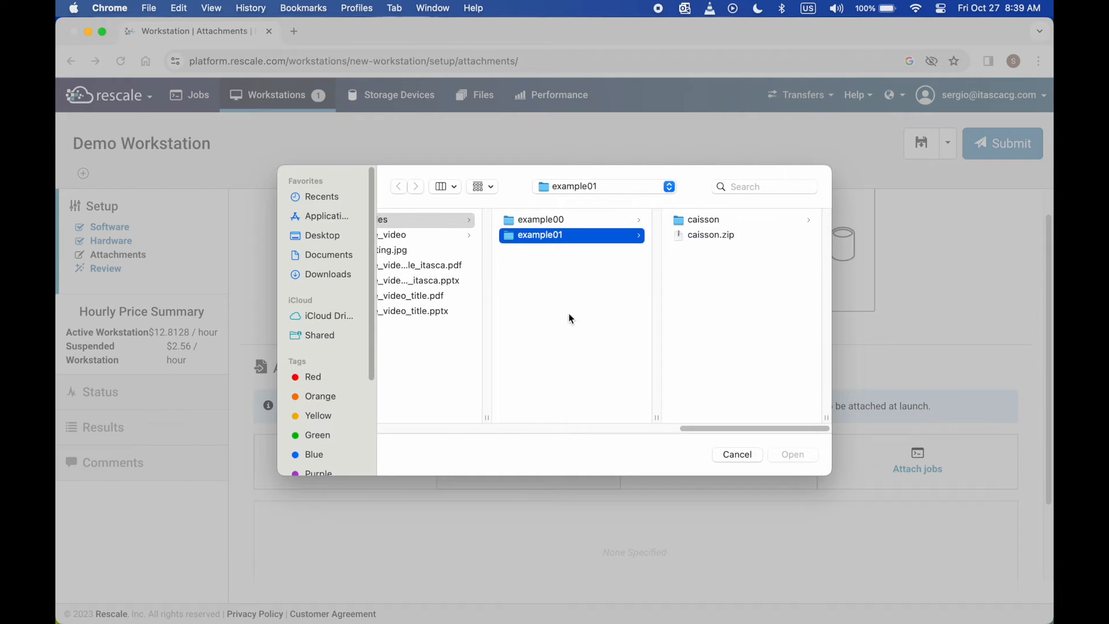
{"action": "left_click", "coordinate": [701, 235]}
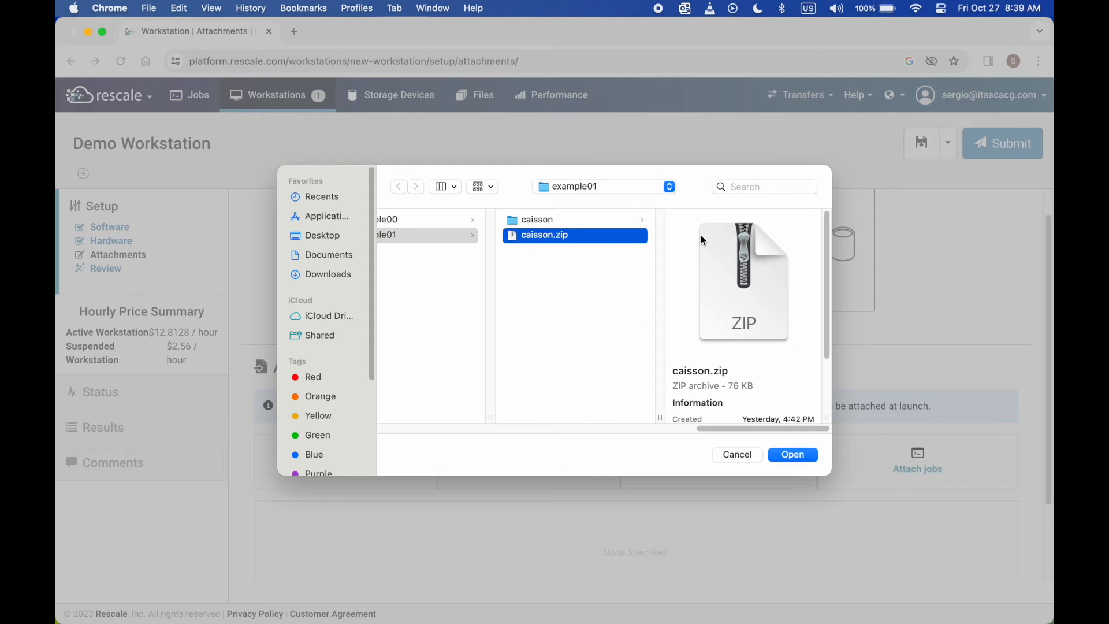
{"action": "left_click", "coordinate": [790, 454]}
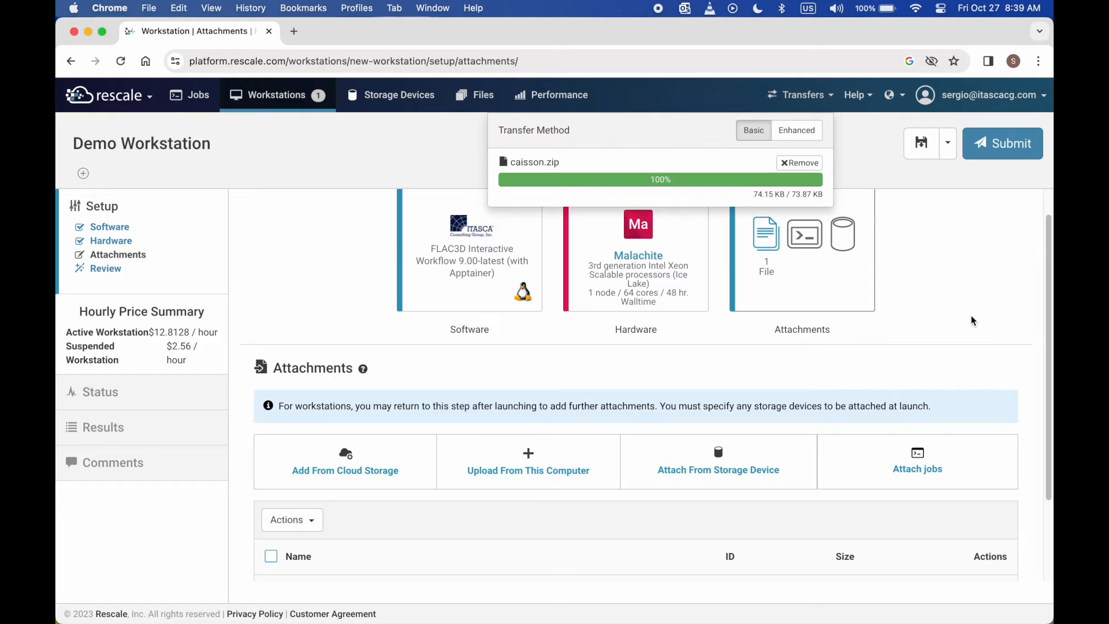
{"action": "scroll", "coordinate": [905, 320], "scroll_direction": "up", "scroll_amount": 1}
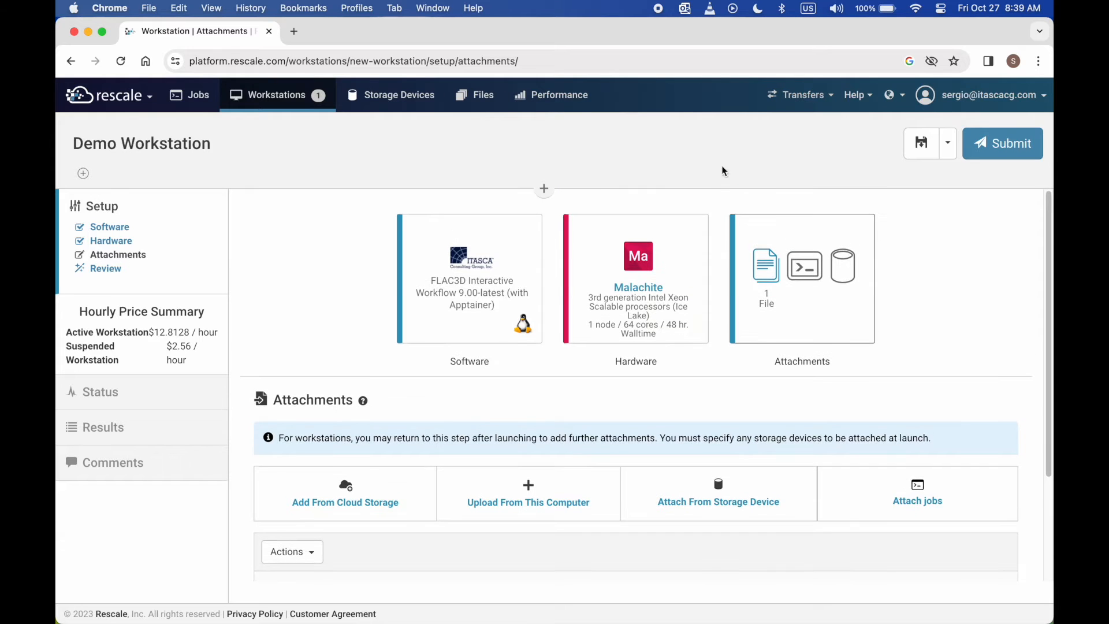
- Submit Demo Workstation with CIDR client access set to Everywhere
{"action": "left_click", "coordinate": [999, 143]}
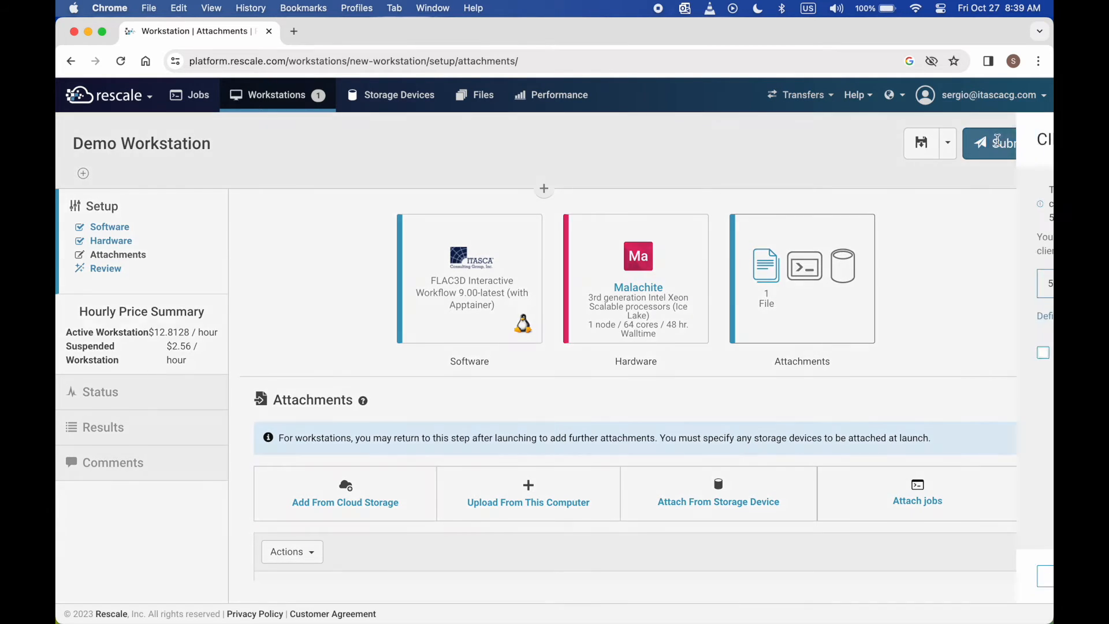
{"action": "left_click", "coordinate": [800, 292]}
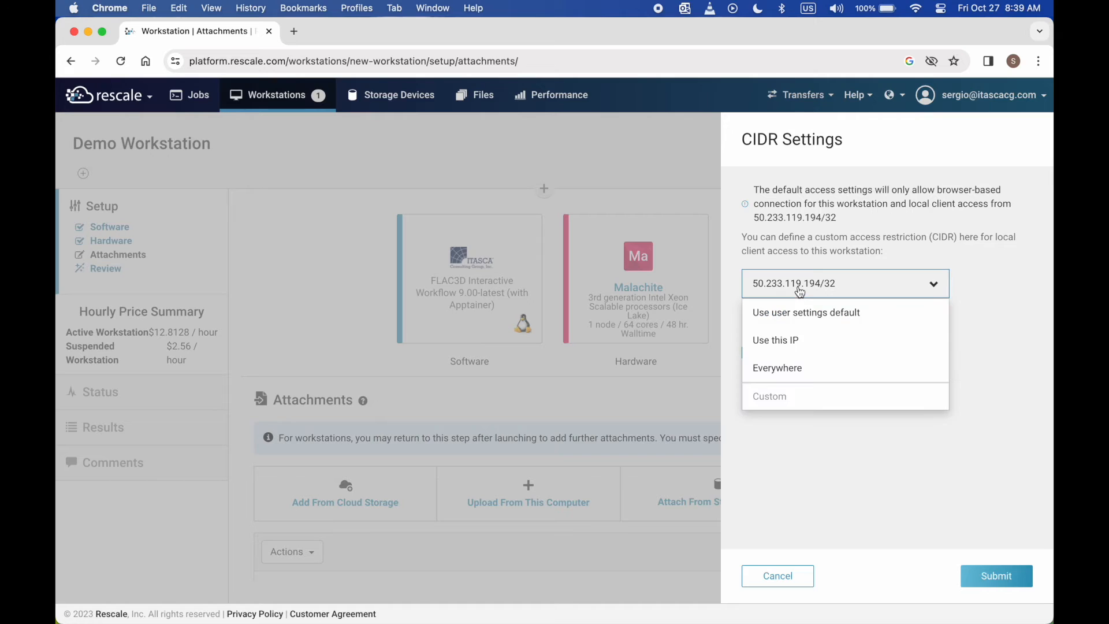
{"action": "left_click", "coordinate": [782, 366]}
{"action": "left_click", "coordinate": [995, 576]}
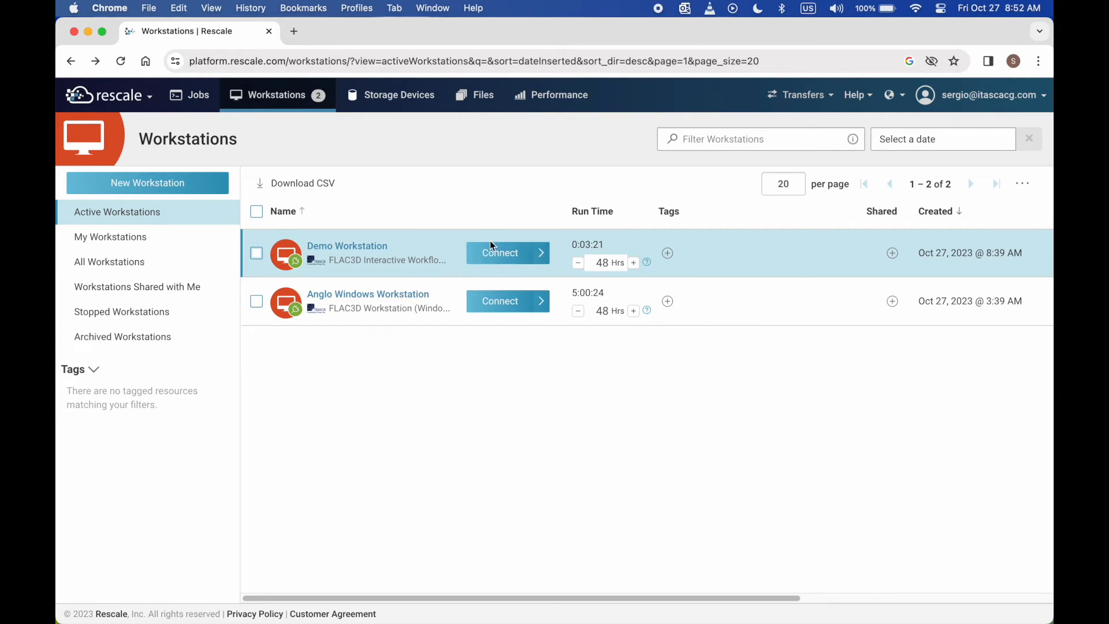
- Connect to Demo Workstation's remote desktop and switch it to full screen
{"action": "left_click", "coordinate": [511, 260]}
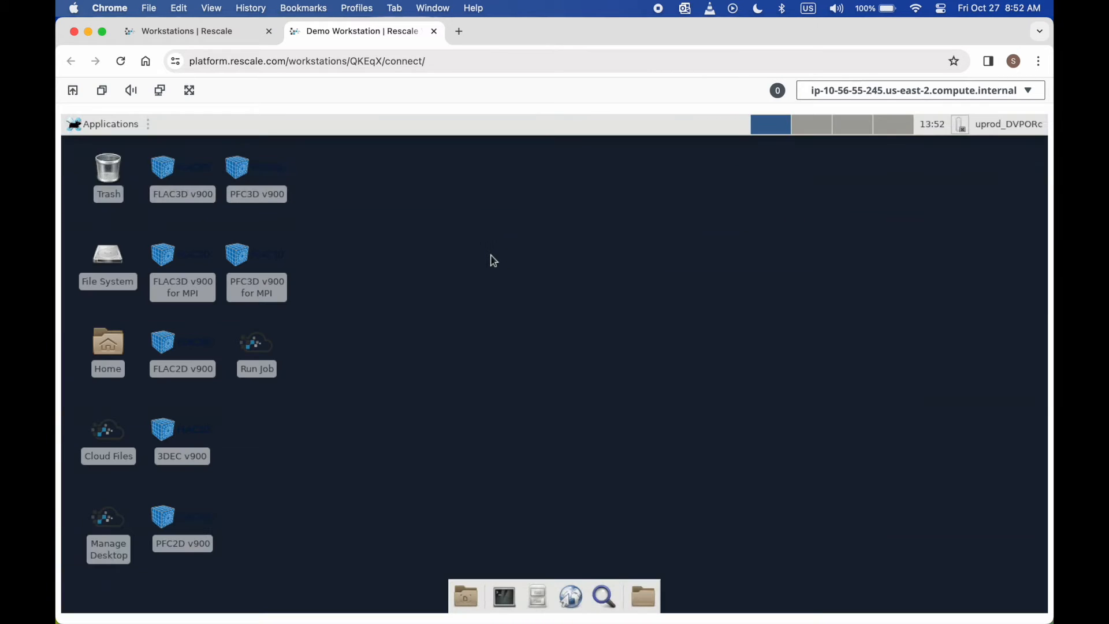
{"action": "left_click", "coordinate": [190, 91]}
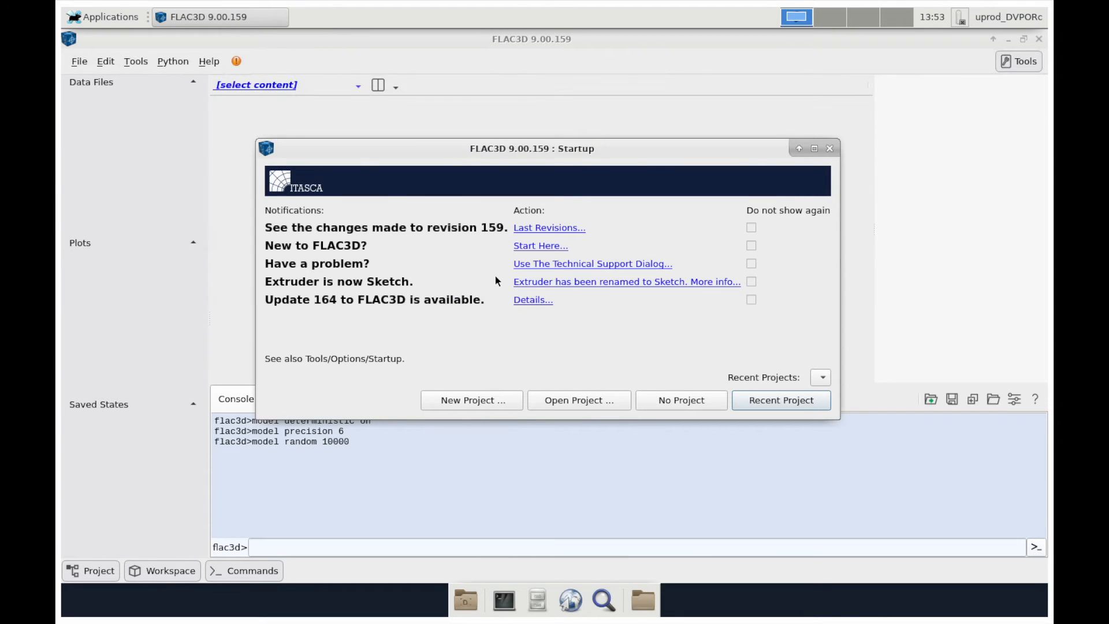
- Open caissonWithTiebacks.prj from work/caisson and widen the left project panels
{"action": "left_click", "coordinate": [581, 400]}
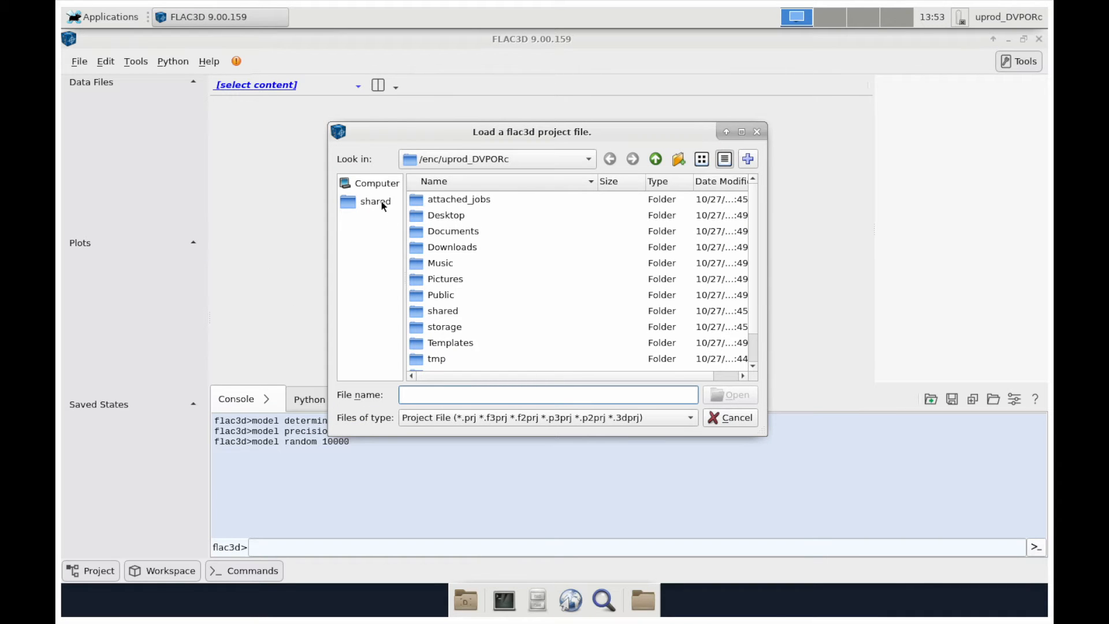
{"action": "scroll", "coordinate": [482, 269], "scroll_direction": "down", "scroll_amount": 1}
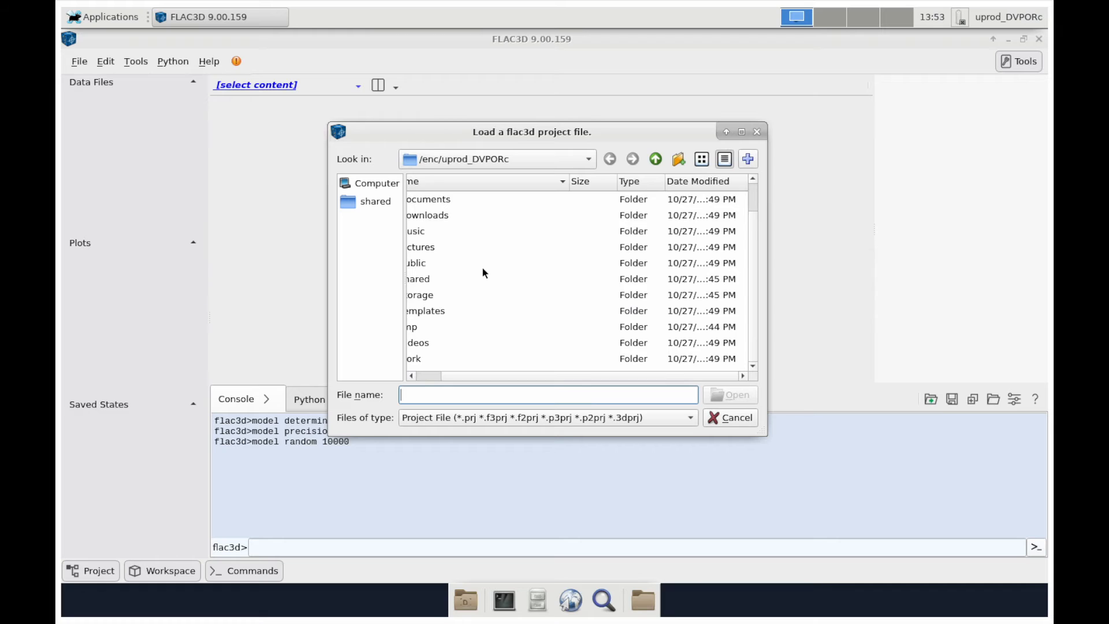
{"action": "double_click", "coordinate": [422, 363]}
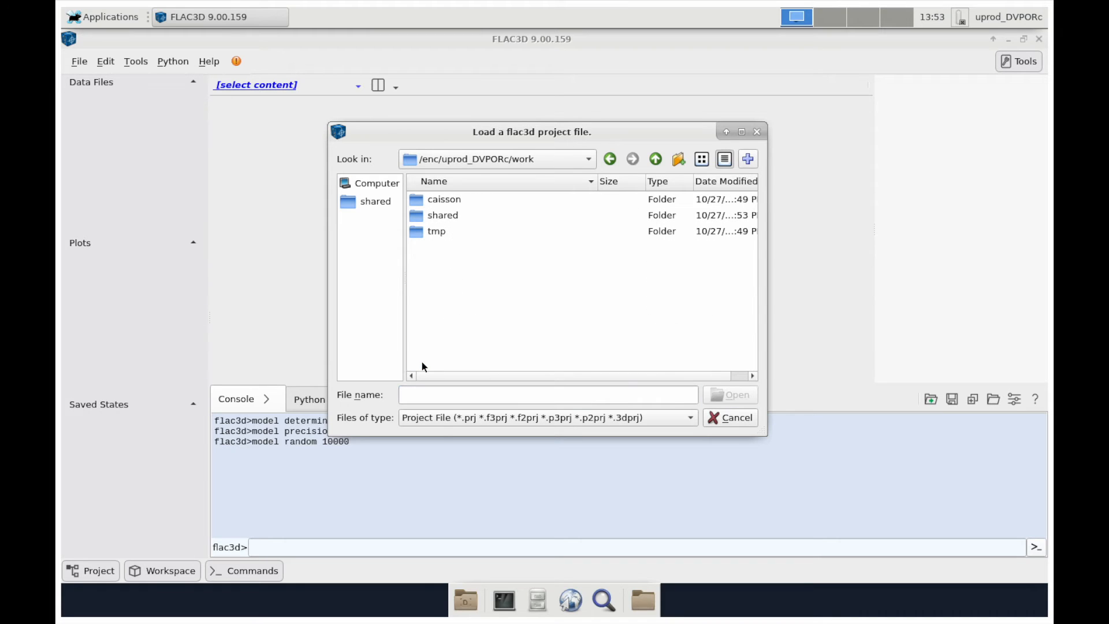
{"action": "double_click", "coordinate": [429, 202]}
{"action": "double_click", "coordinate": [498, 198]}
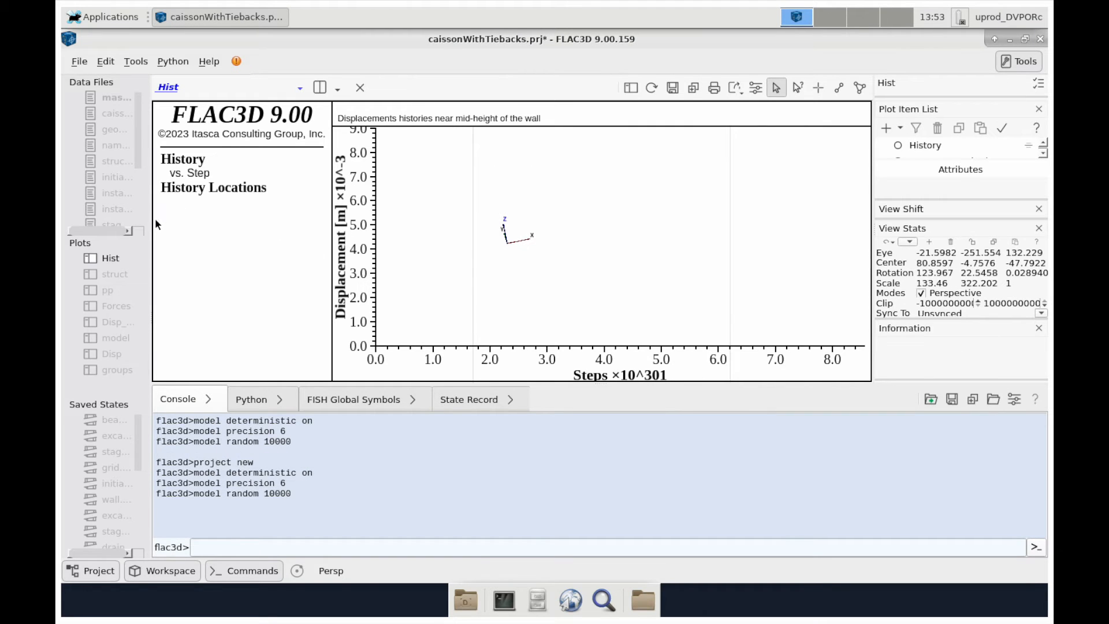
{"action": "left_click_drag", "start_coordinate": [152, 224], "coordinate": [219, 225]}
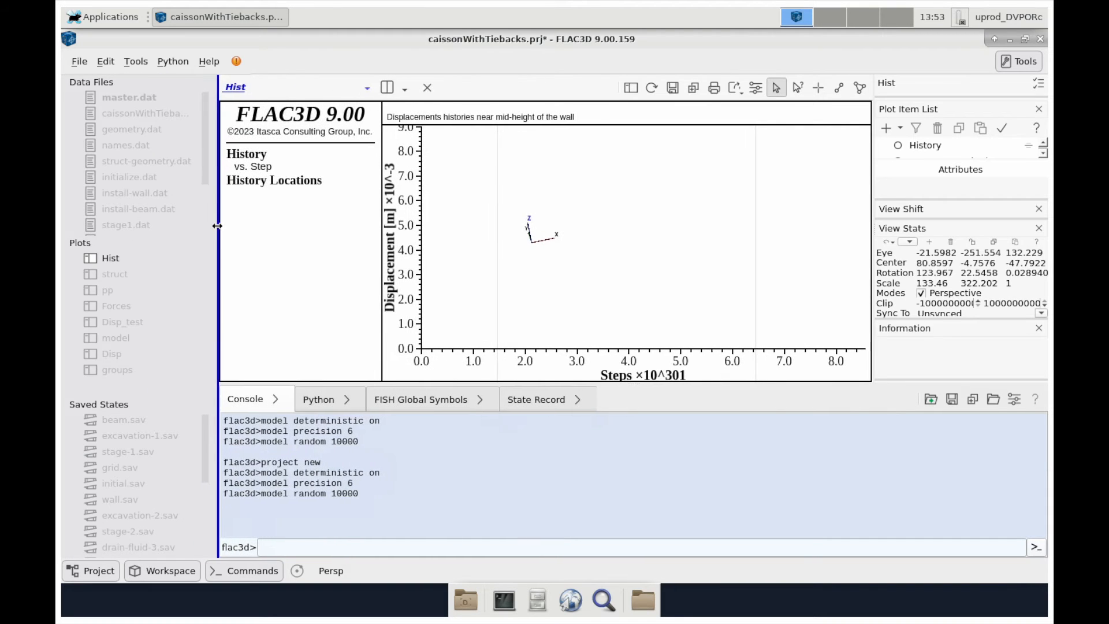
- Run master.dat so the caisson model solves to 113530 cycles
{"action": "double_click", "coordinate": [120, 96]}
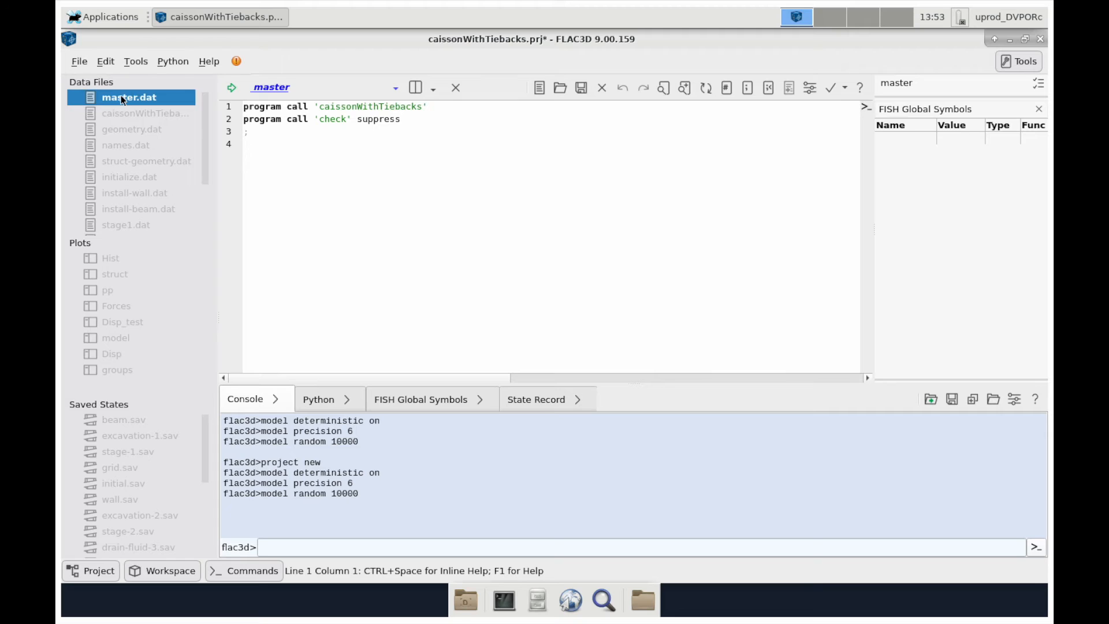
{"action": "left_click", "coordinate": [232, 88]}
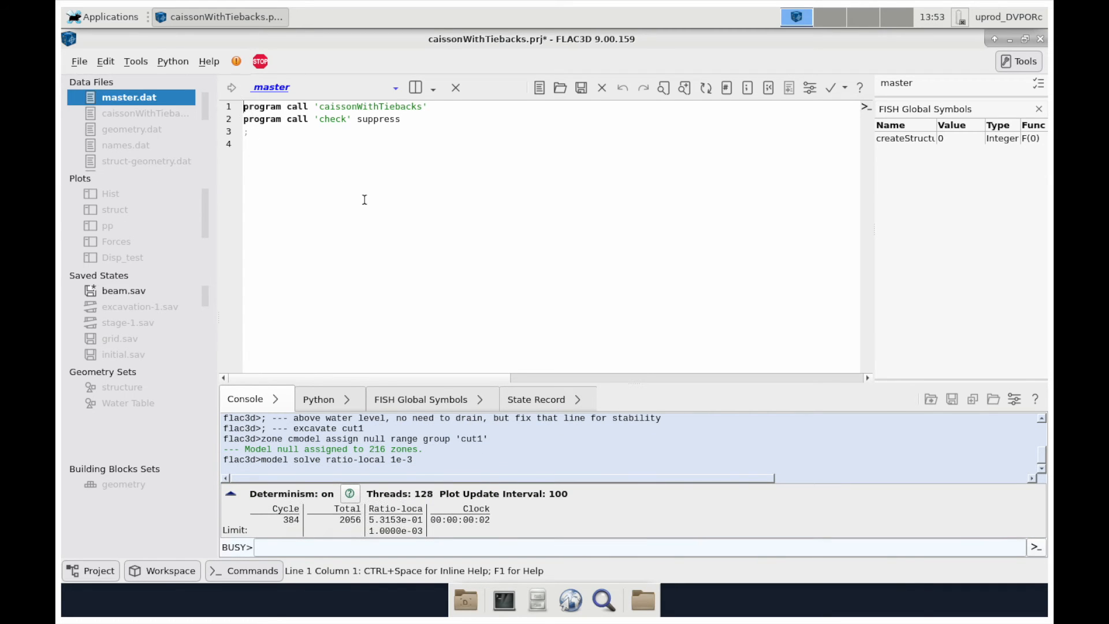
{"action": "mouse_move", "coordinate": [643, 2]}
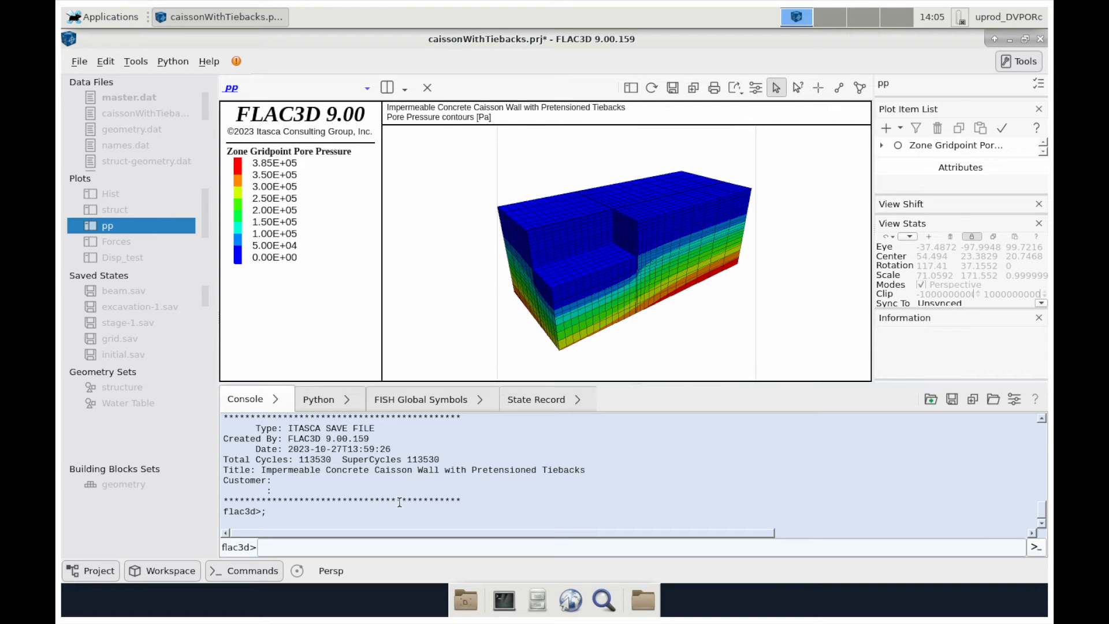
- Display the Disp_test displacement contours, then switch to the docs' Figure 16 for comparison
{"action": "left_click", "coordinate": [126, 258]}
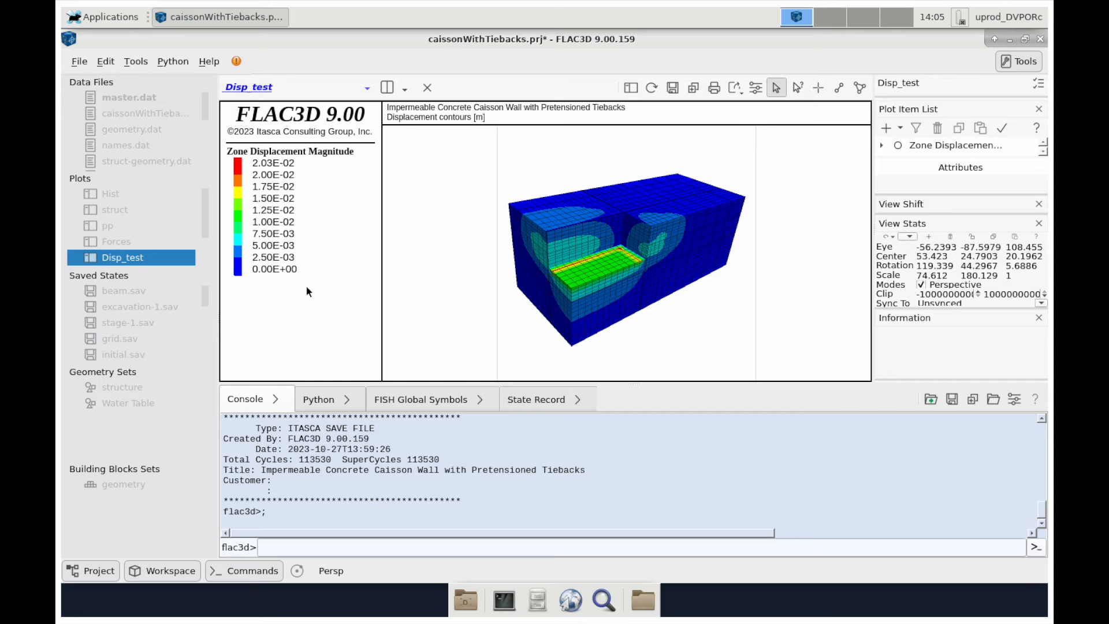
{"action": "key", "text": "super+Tab"}
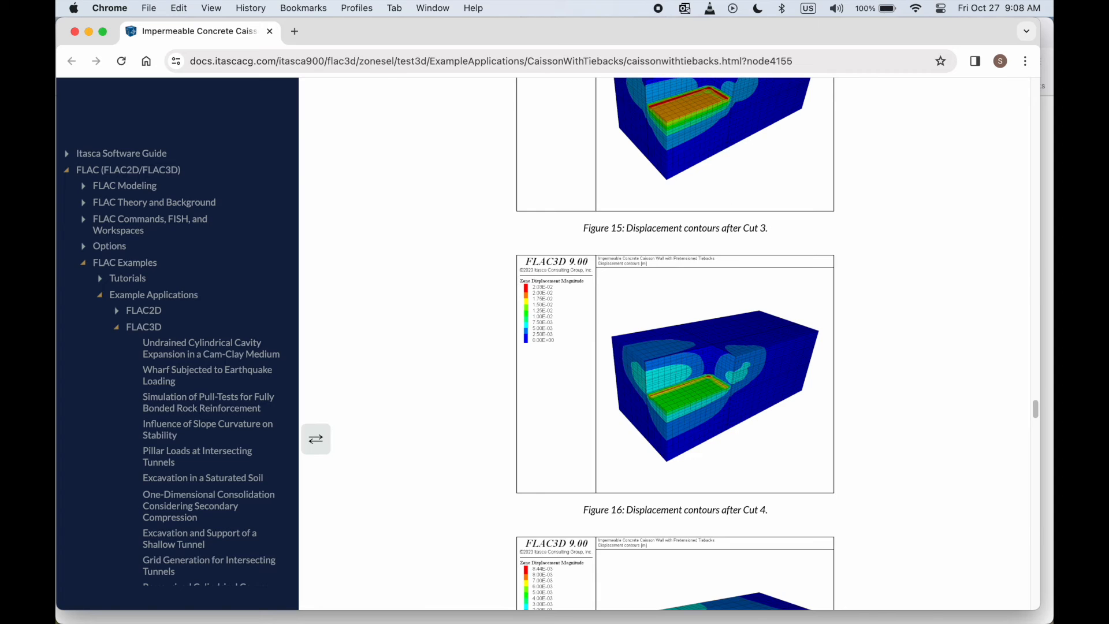
- Leave the docs' Figure 16 (Cut 4 displacements) and return to FLAC3D's Disp_test plot
{"action": "key", "text": "super+Tab"}
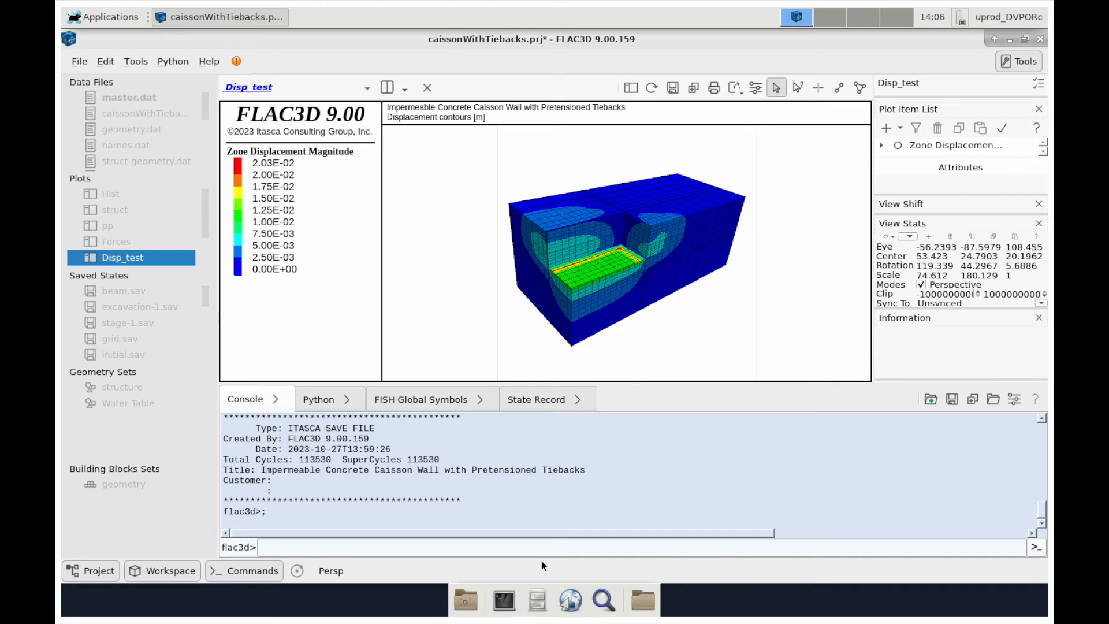
- Open File Manager, browse into work/caisson to list its 56 result items, and enlarge the window
{"action": "left_click", "coordinate": [539, 602]}
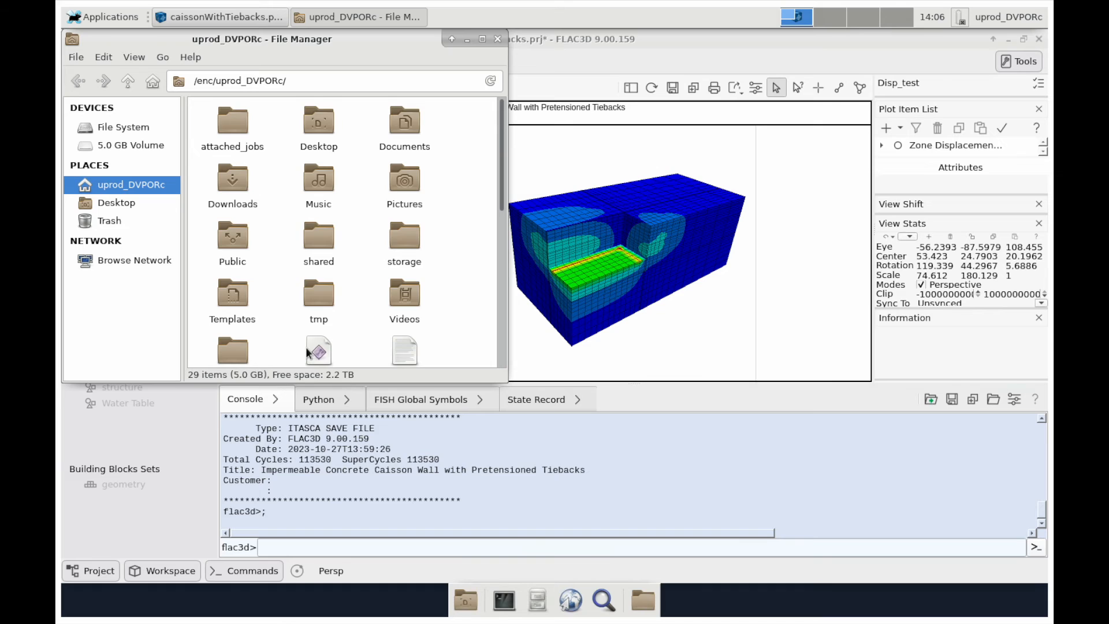
{"action": "scroll", "coordinate": [308, 353], "scroll_direction": "down", "scroll_amount": 5}
{"action": "scroll", "coordinate": [307, 350], "scroll_direction": "up", "scroll_amount": 2}
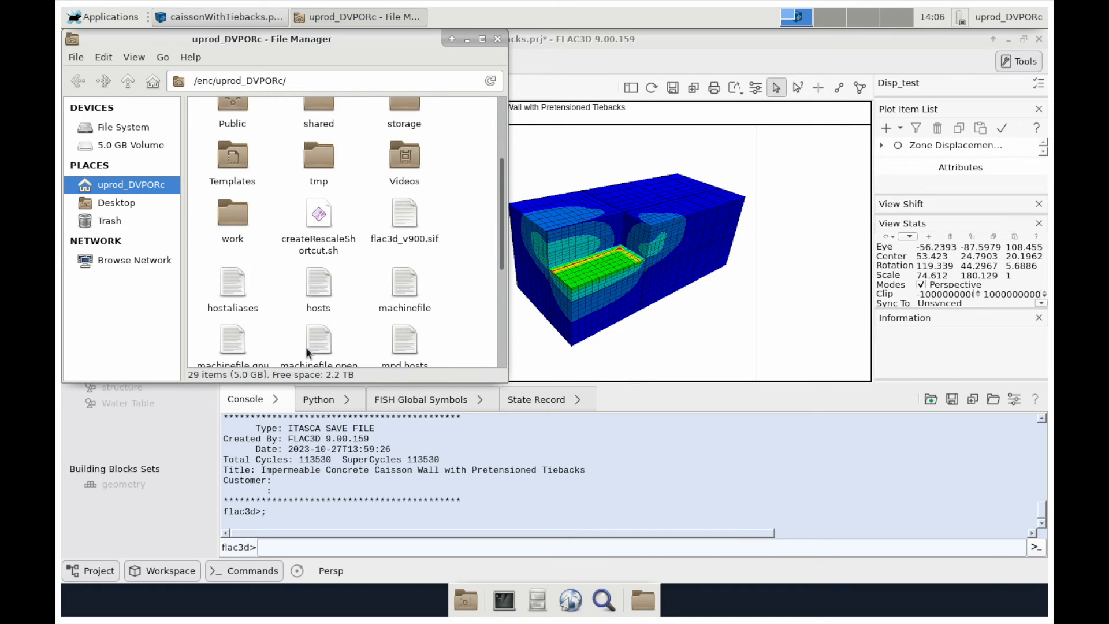
{"action": "double_click", "coordinate": [233, 210]}
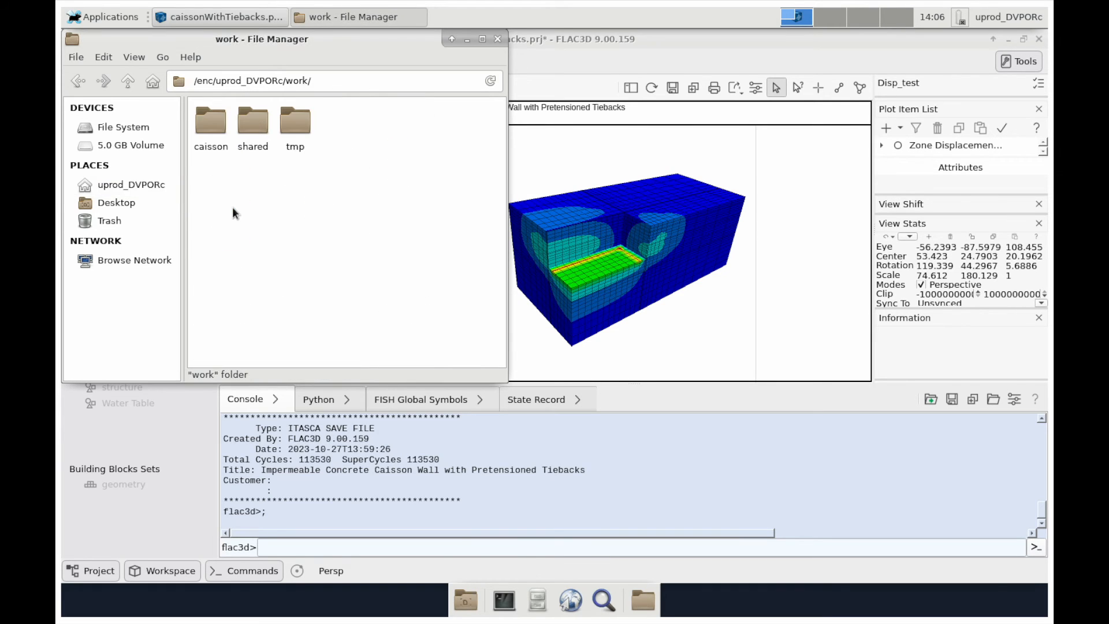
{"action": "double_click", "coordinate": [216, 125]}
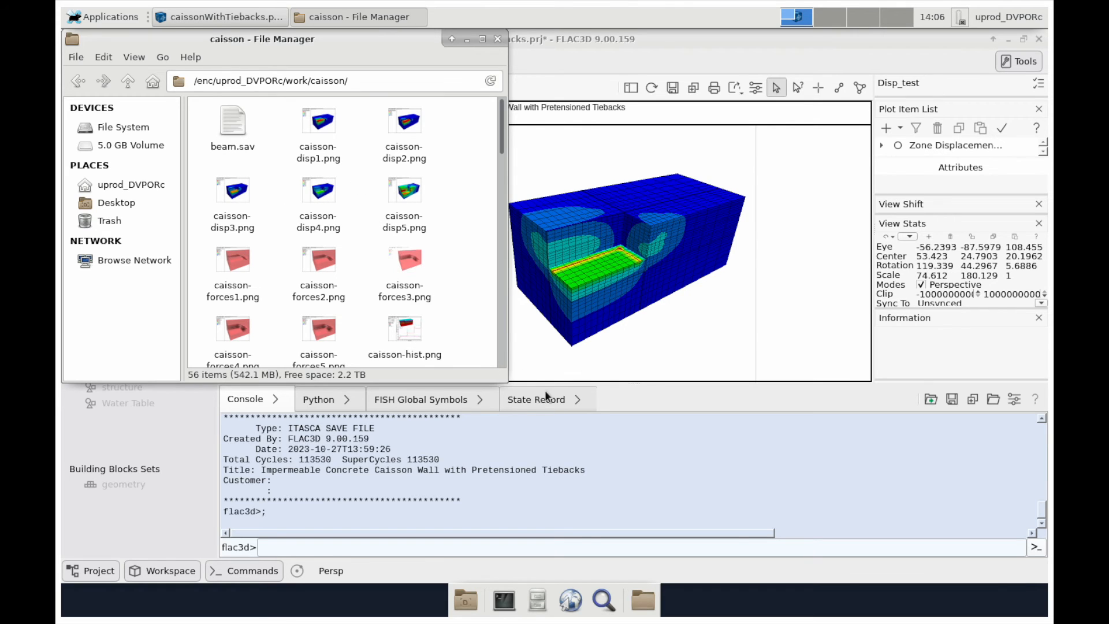
{"action": "left_click_drag", "start_coordinate": [507, 382], "coordinate": [585, 557]}
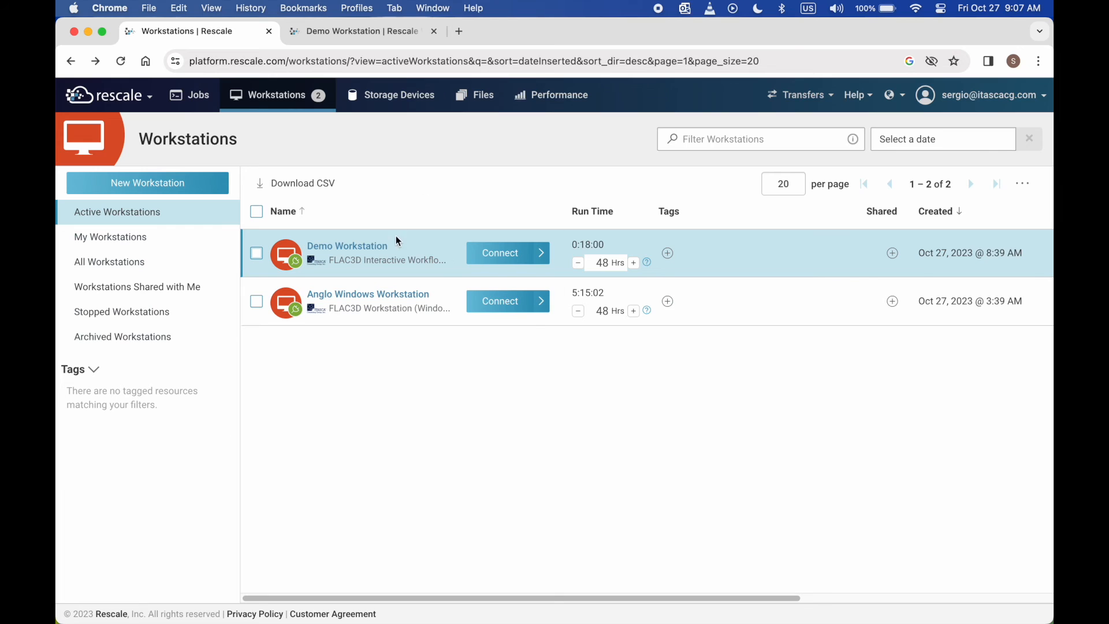
- Stop the Demo Workstation from its status page, confirming with Stop Workstation
{"action": "left_click", "coordinate": [363, 252]}
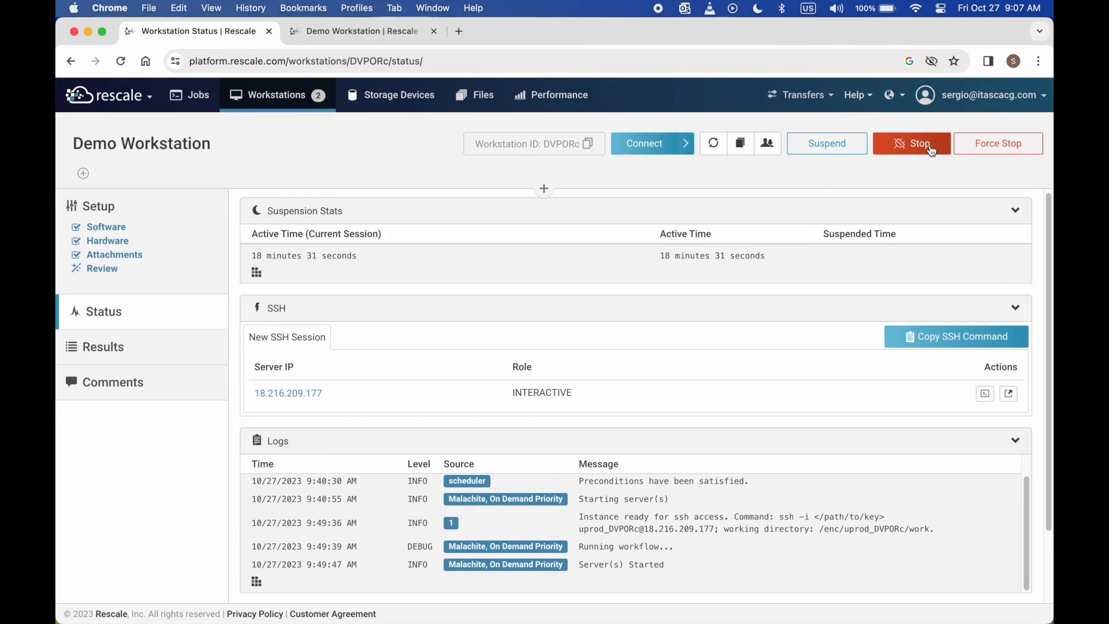
{"action": "left_click", "coordinate": [929, 144]}
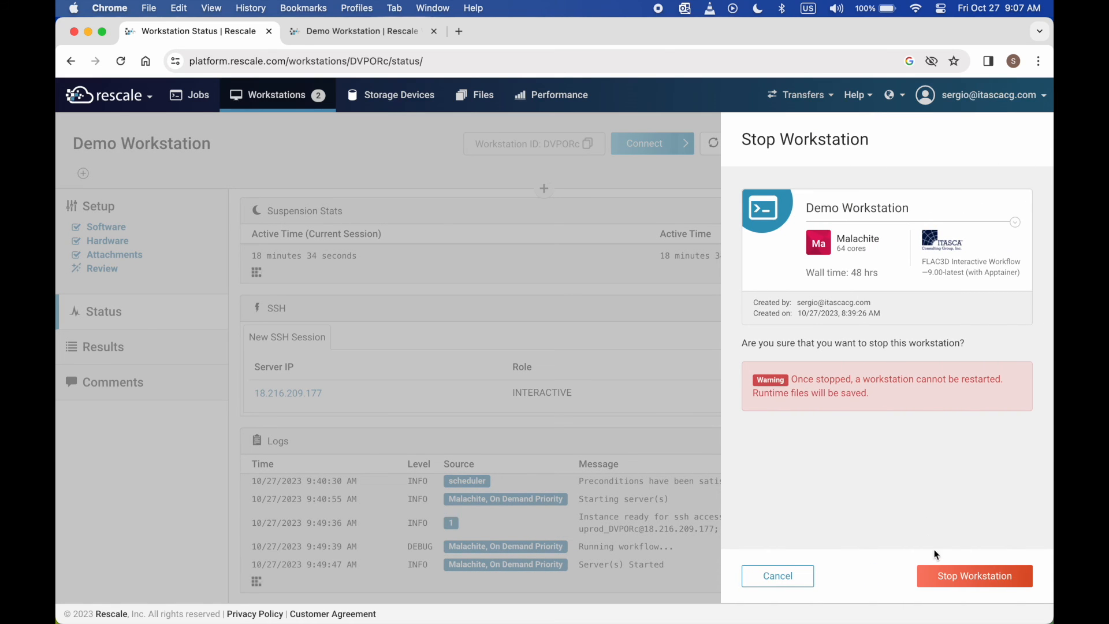
{"action": "left_click", "coordinate": [972, 581]}
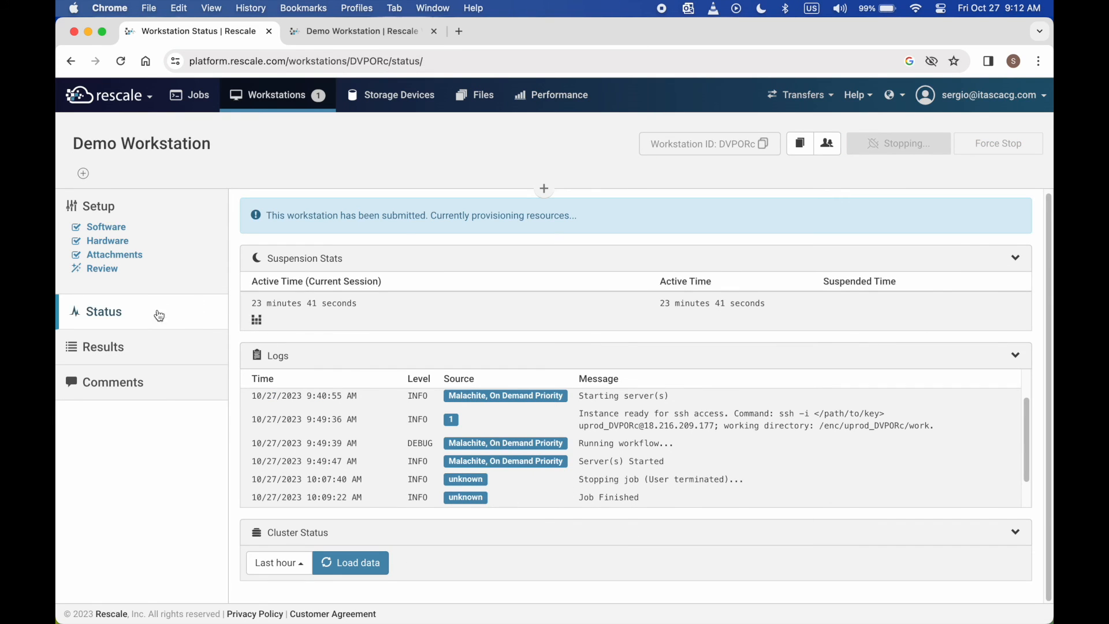
- Show the Demo Workstation's Results and scroll through run 1's output files
{"action": "left_click", "coordinate": [112, 350]}
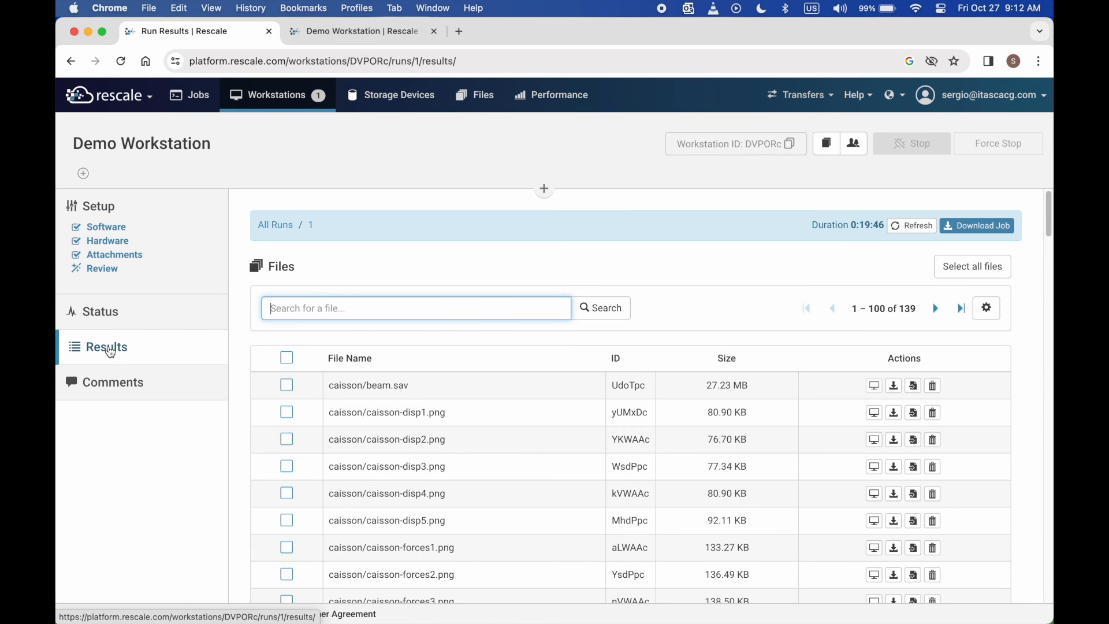
{"action": "scroll", "coordinate": [526, 312], "scroll_direction": "down", "scroll_amount": 1}
{"action": "scroll", "coordinate": [526, 312], "scroll_direction": "down", "scroll_amount": 5}
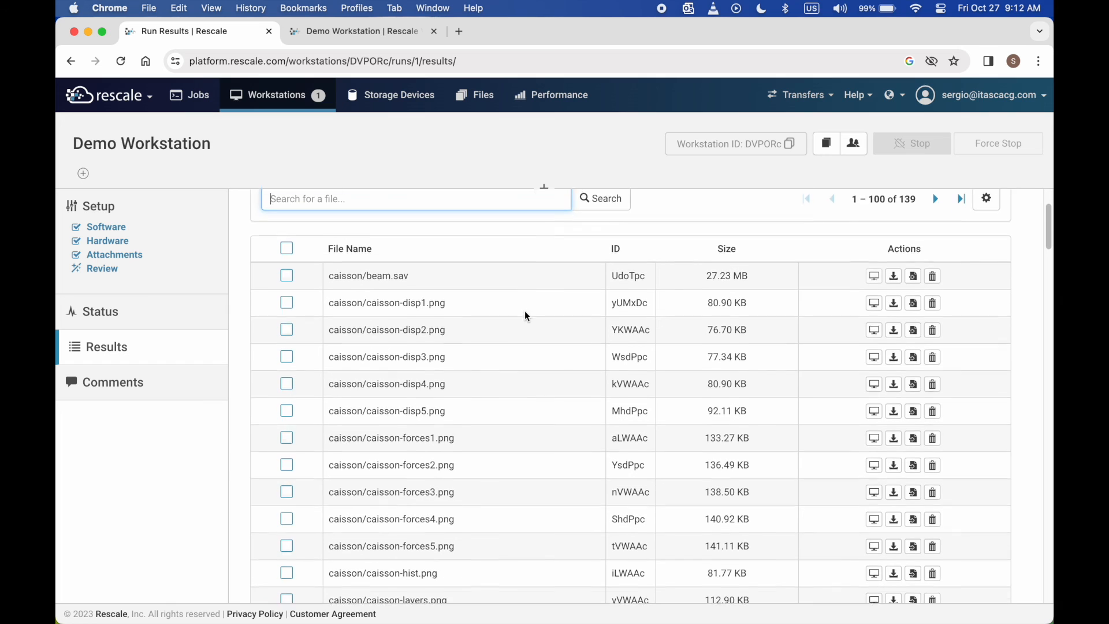
{"action": "scroll", "coordinate": [525, 315], "scroll_direction": "down", "scroll_amount": 3}
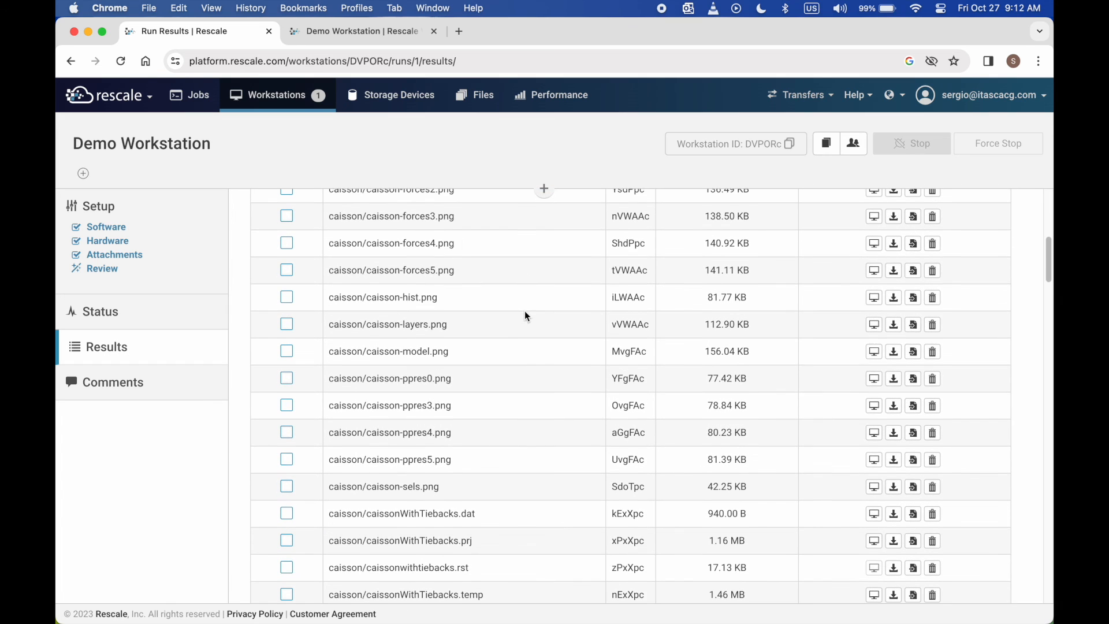
{"action": "scroll", "coordinate": [511, 409], "scroll_direction": "down", "scroll_amount": 2}
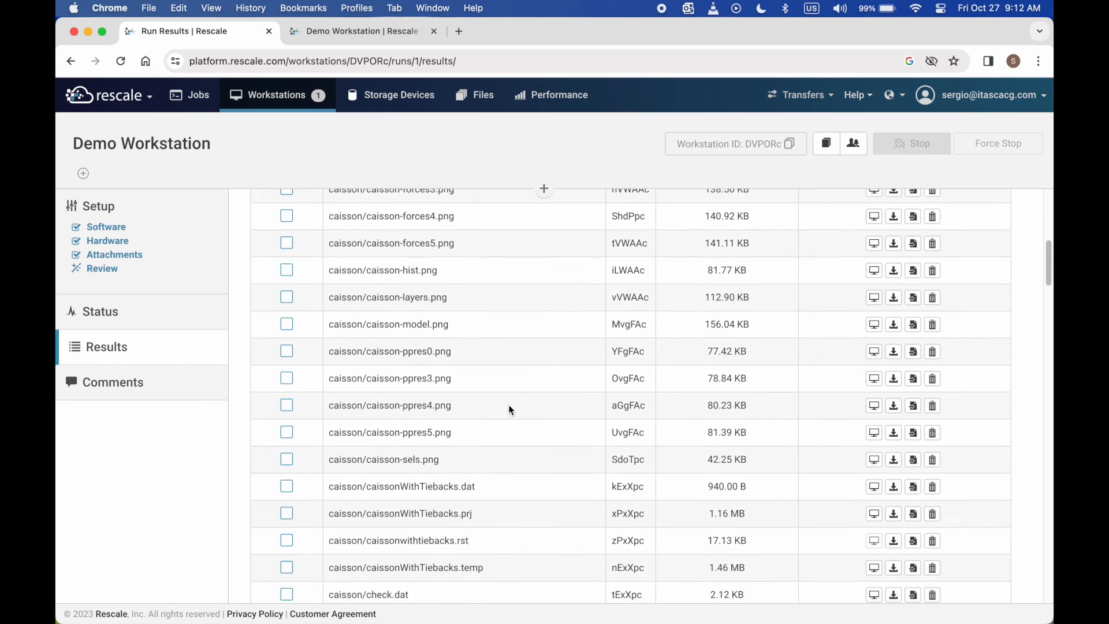
{"action": "scroll", "coordinate": [511, 409], "scroll_direction": "down", "scroll_amount": 4}
{"action": "scroll", "coordinate": [495, 511], "scroll_direction": "up", "scroll_amount": 4}
{"action": "scroll", "coordinate": [495, 511], "scroll_direction": "up", "scroll_amount": 3}
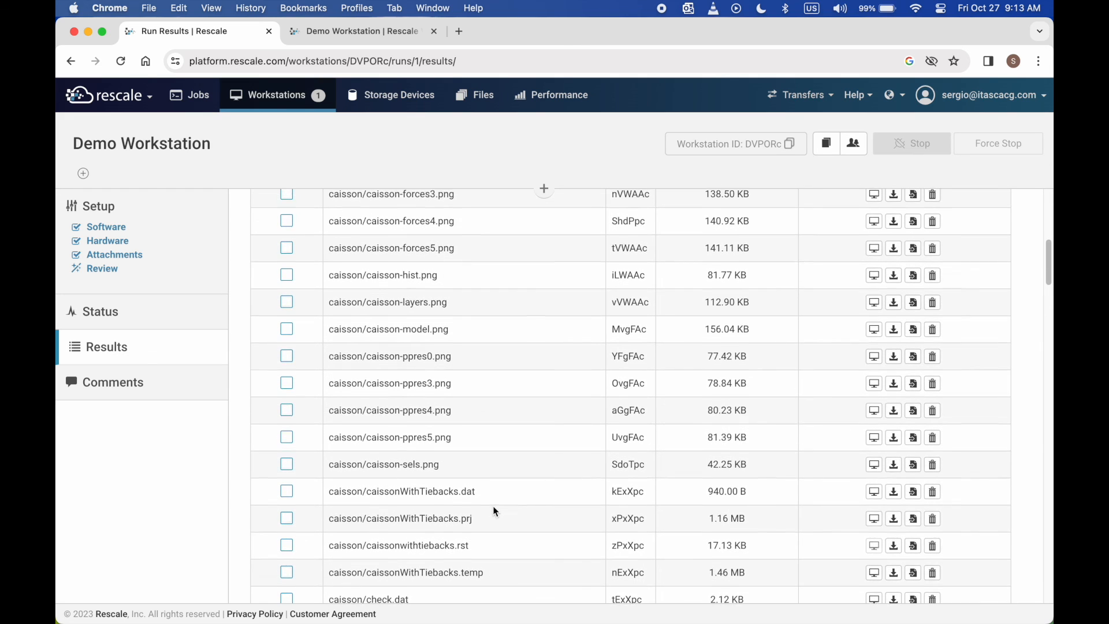
{"action": "scroll", "coordinate": [495, 511], "scroll_direction": "up", "scroll_amount": 5}
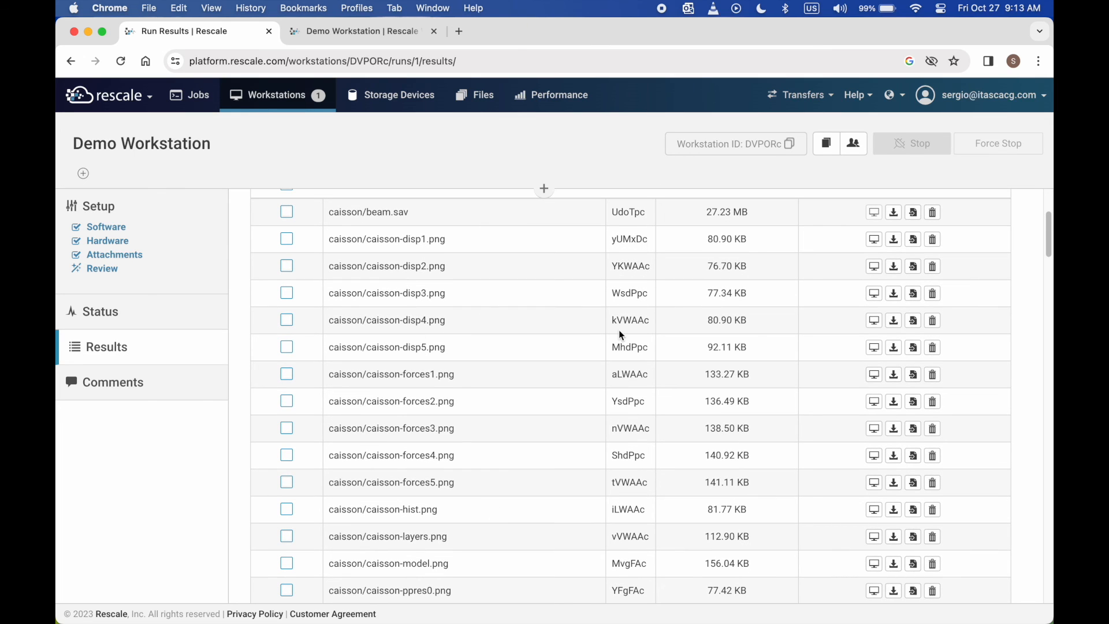
- Preview the caisson-disp4.png result image, then close the preview
{"action": "left_click", "coordinate": [874, 320]}
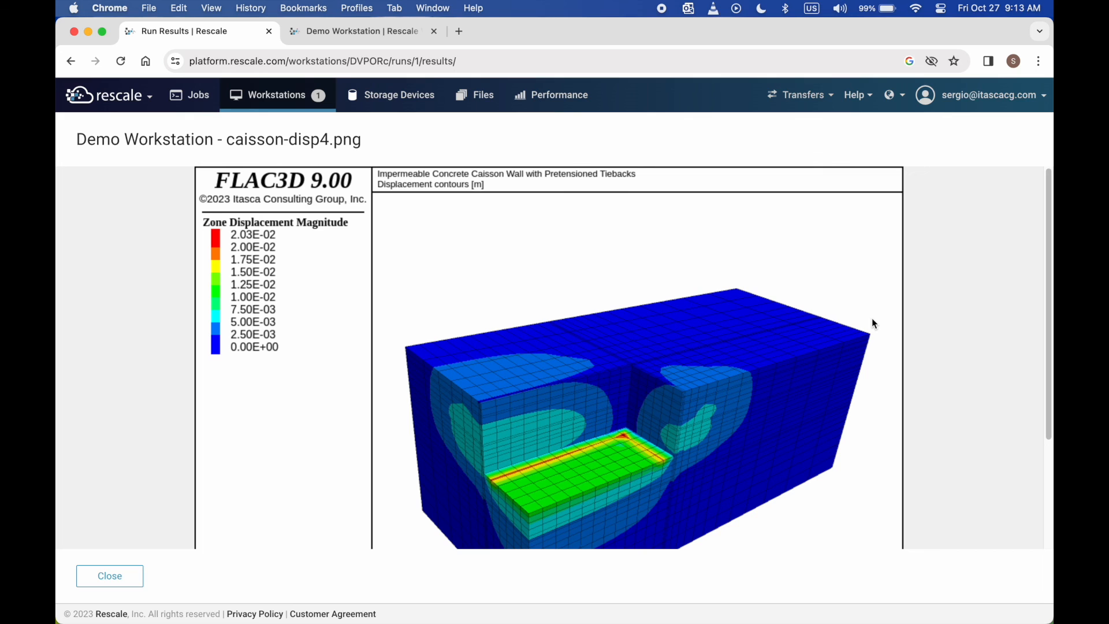
{"action": "scroll", "coordinate": [872, 319], "scroll_direction": "down", "scroll_amount": 5}
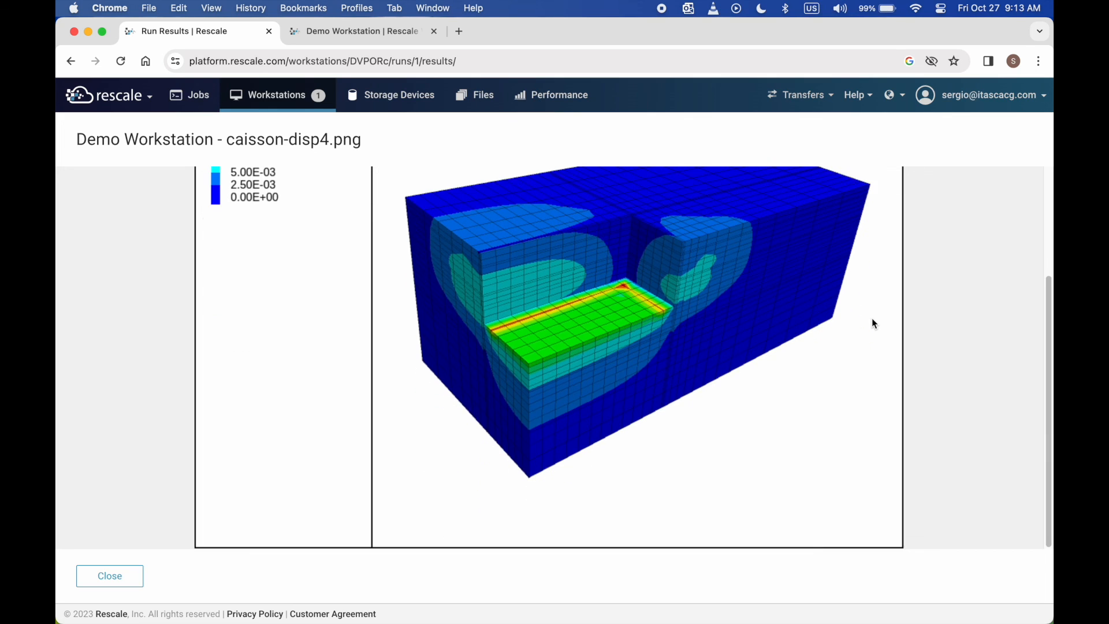
{"action": "scroll", "coordinate": [872, 319], "scroll_direction": "up", "scroll_amount": 5}
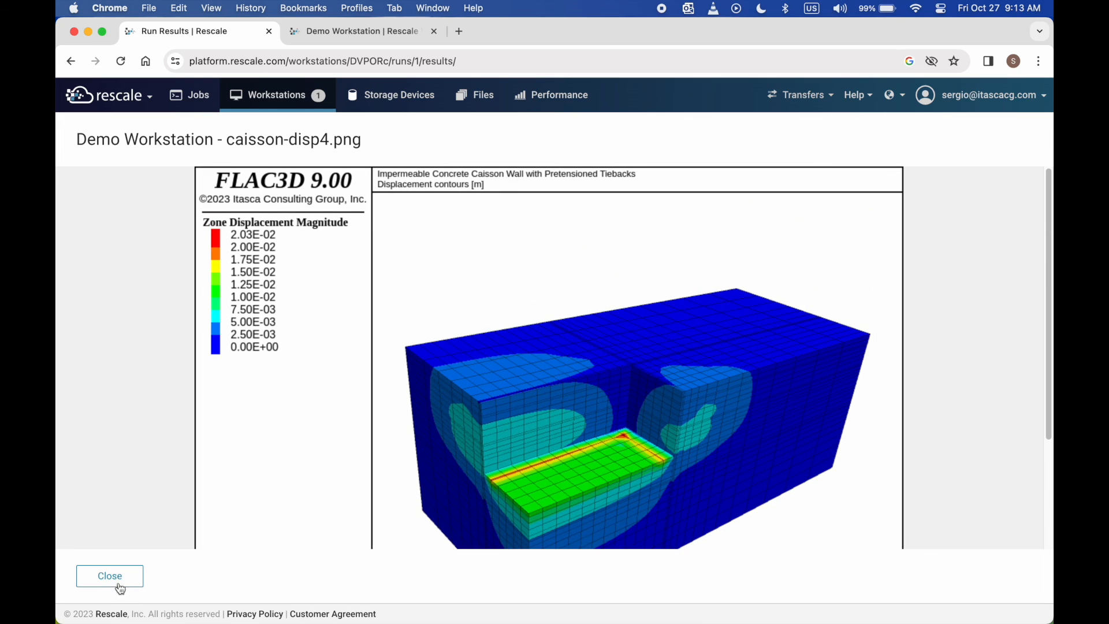
{"action": "left_click", "coordinate": [119, 579]}
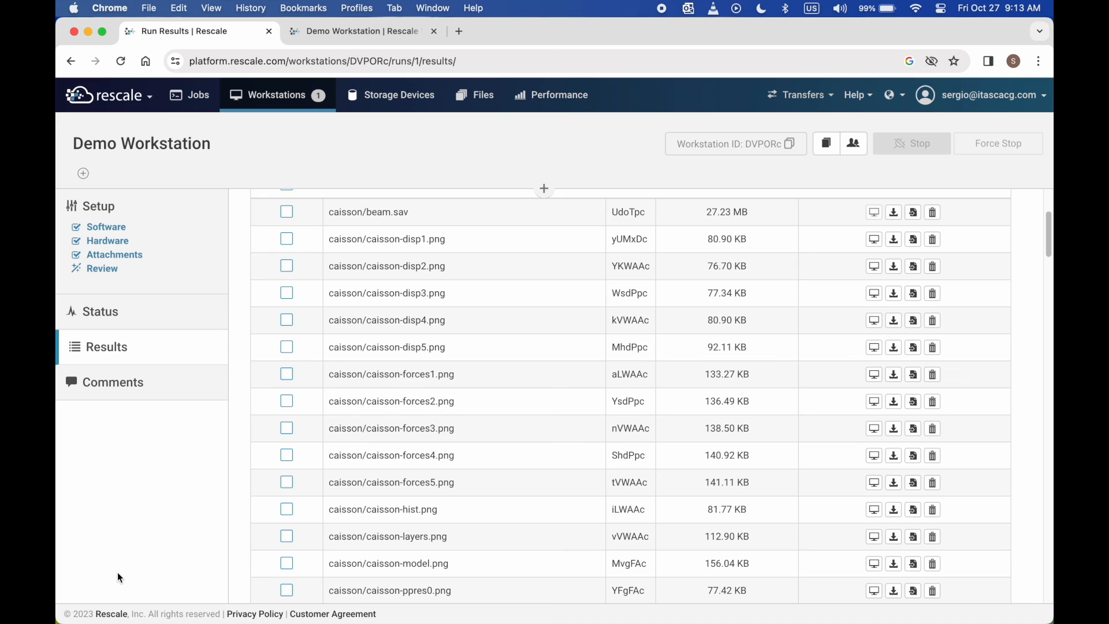
- Select all 100 listed files and open the Actions dropdown
{"action": "scroll", "coordinate": [683, 229], "scroll_direction": "up", "scroll_amount": 3}
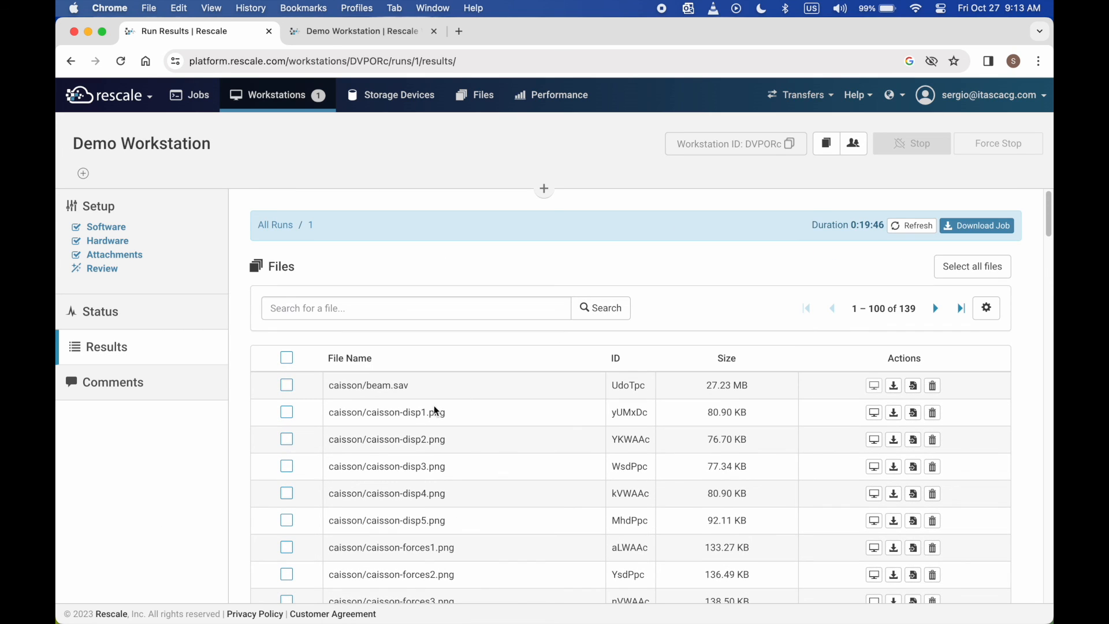
{"action": "left_click", "coordinate": [287, 358]}
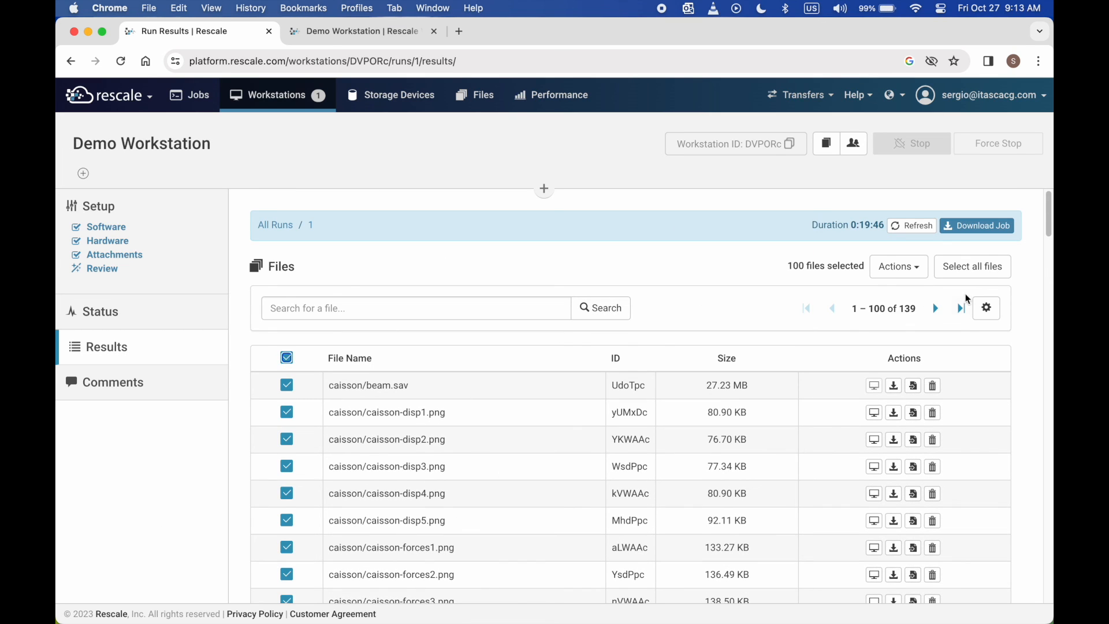
{"action": "left_click", "coordinate": [899, 268]}
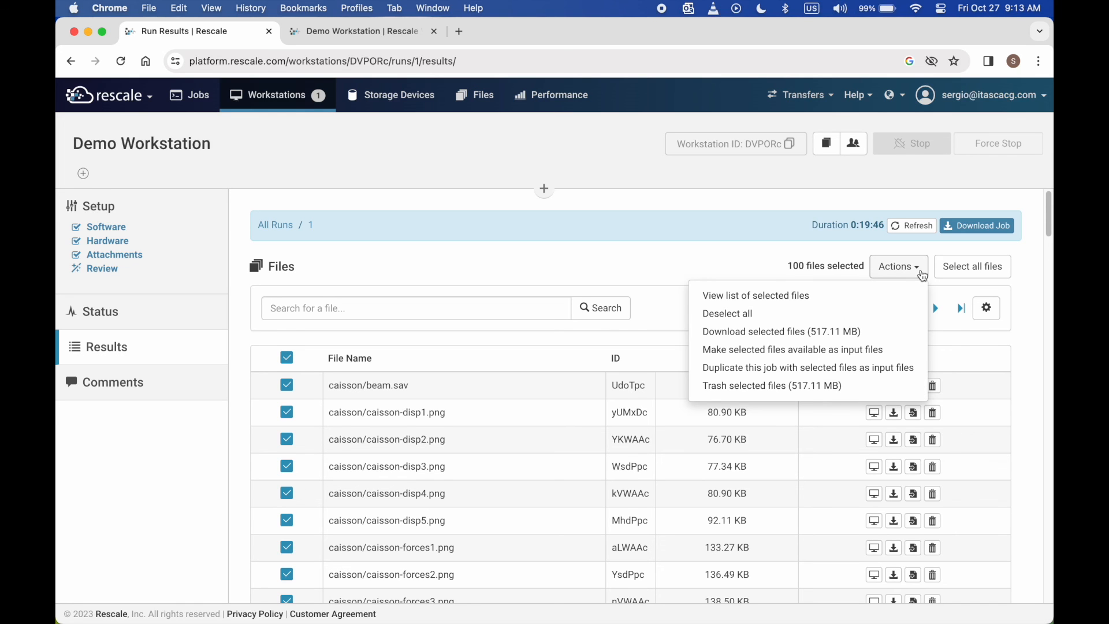